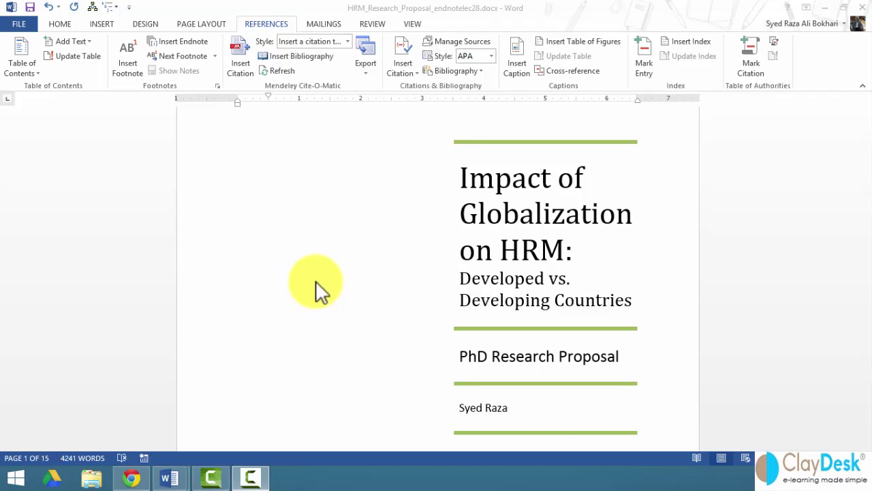
Step: Add the text "For more details, see" to the end of the Introduction paragraph above Figure 1
scroll(320, 272, "down", 5)
scroll(321, 273, "down", 5)
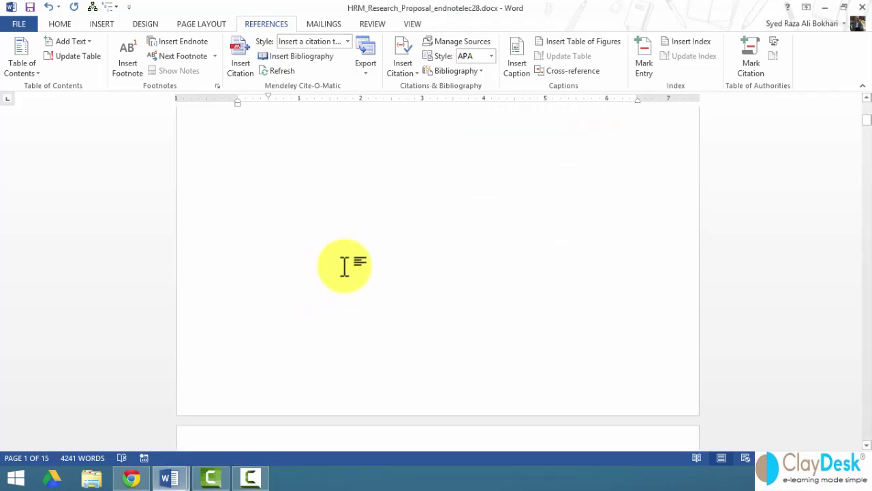
scroll(344, 265, "down", 3)
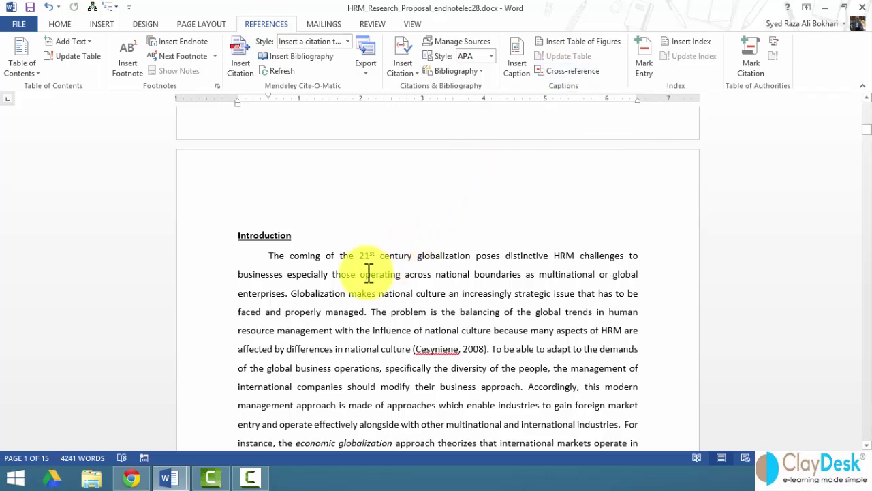
scroll(368, 273, "down", 5)
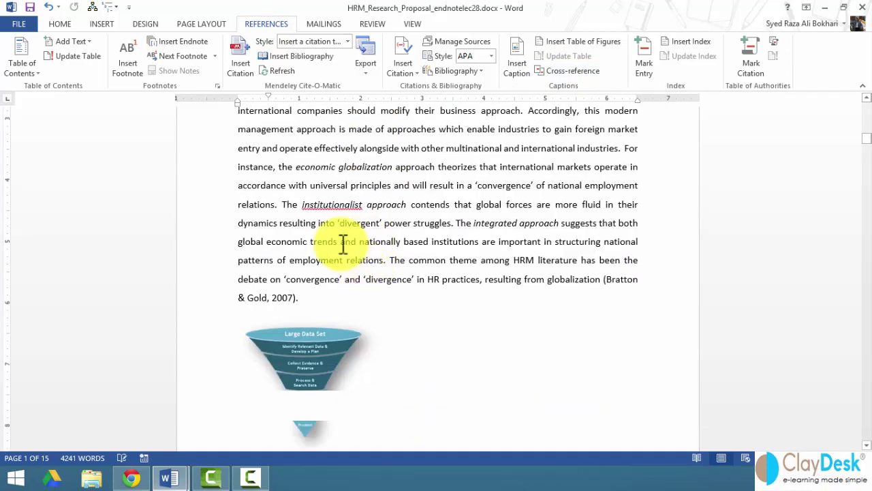
scroll(364, 203, "down", 6)
scroll(389, 195, "up", 4)
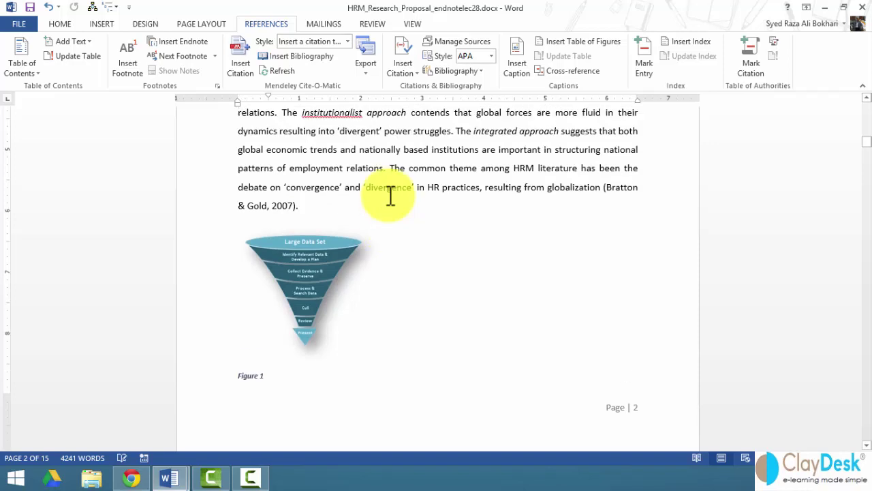
scroll(385, 199, "down", 1)
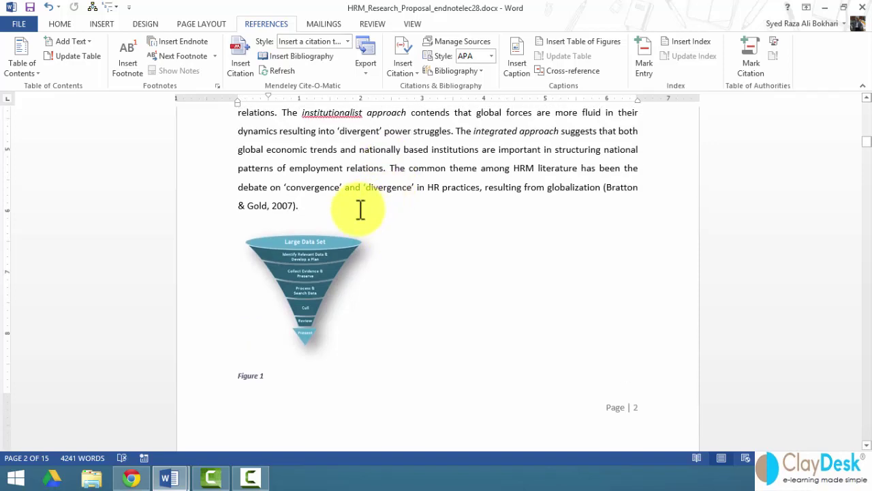
type("Fo r")
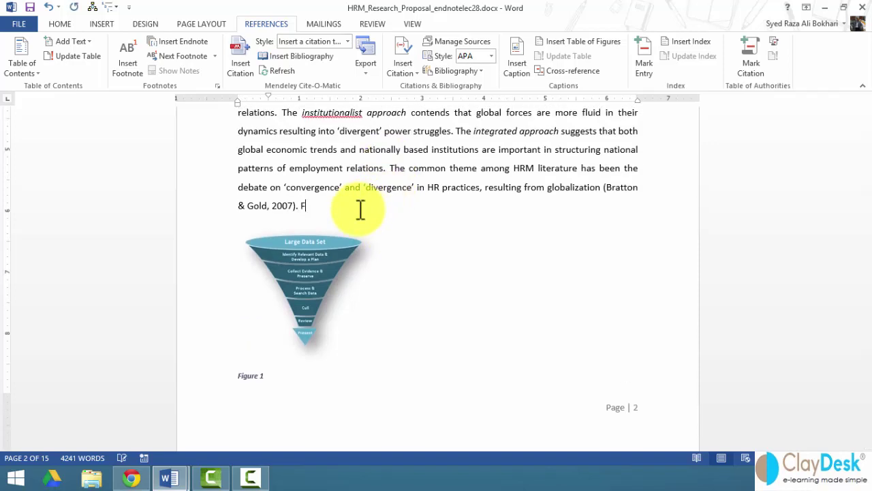
key("BackSpace")
key("BackSpace")
type("r more details, see")
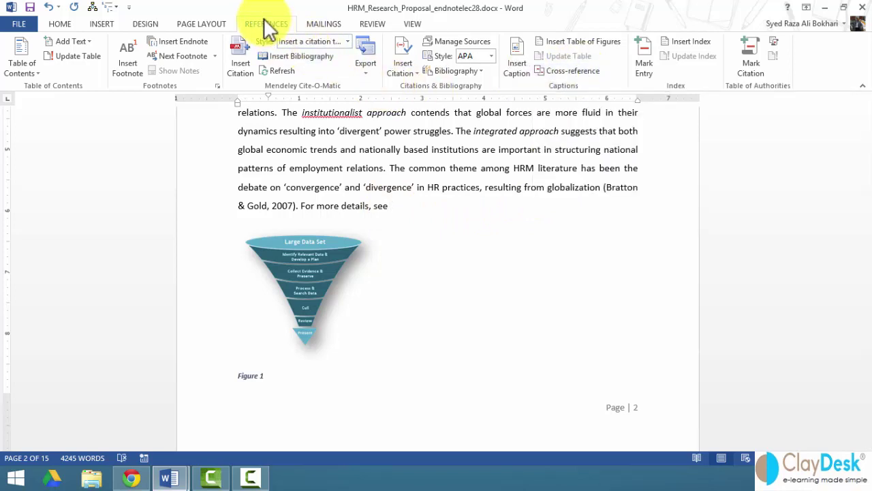
Step: Insert a hyperlinked cross-reference to the entire caption of Table 1 after "For more details, see"
left_click(582, 72)
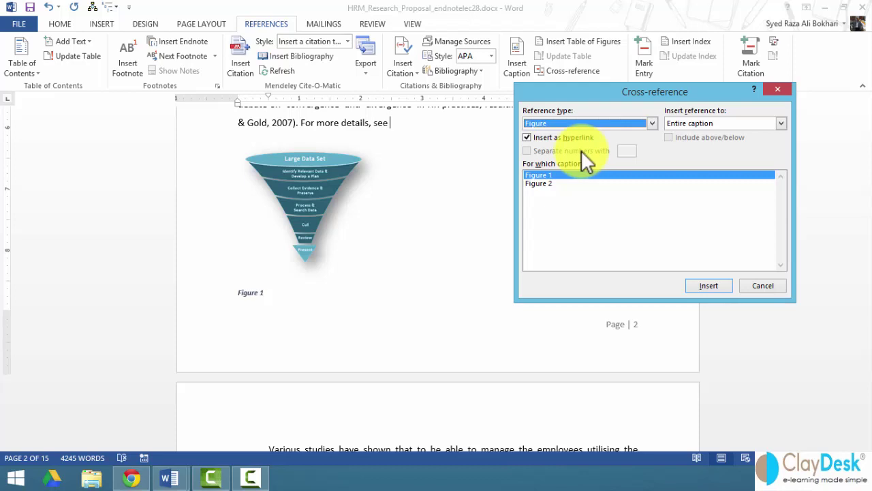
left_click(545, 182)
left_click(542, 175)
left_click(545, 182)
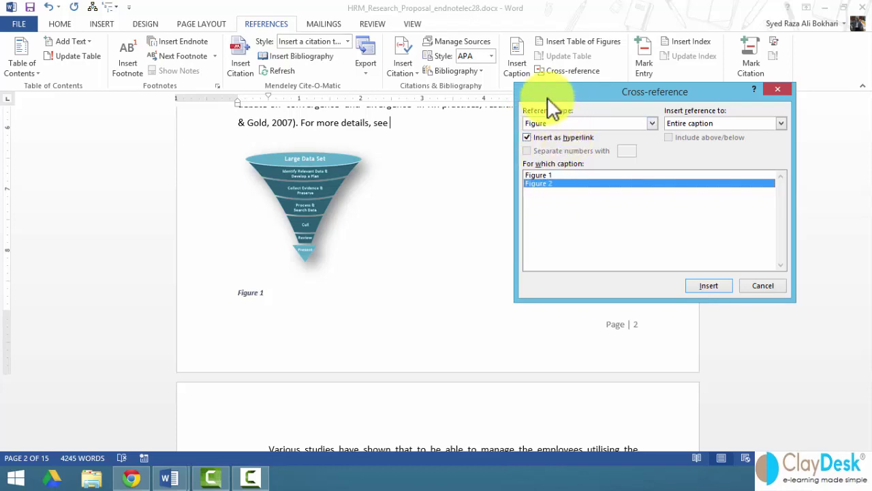
left_click(652, 123)
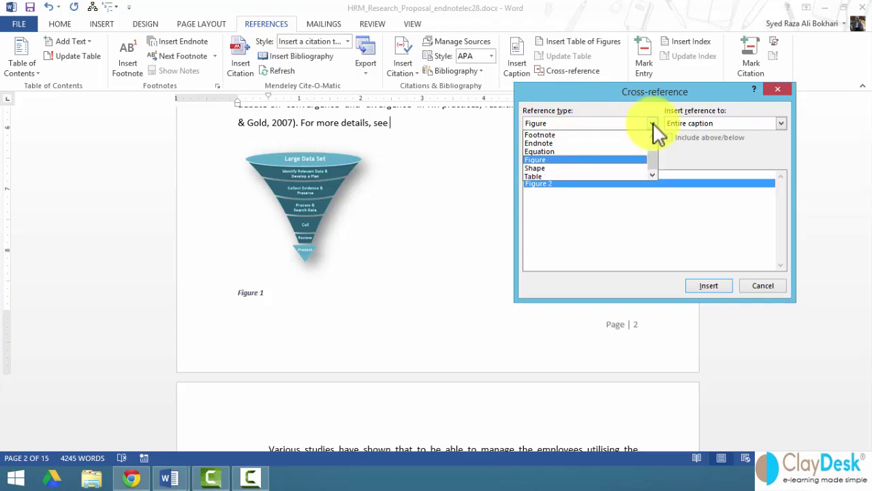
left_click(573, 174)
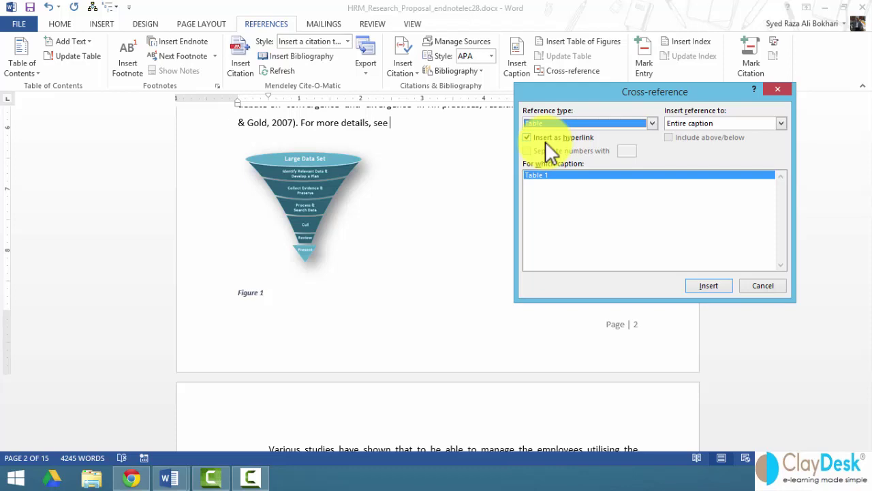
left_click(705, 286)
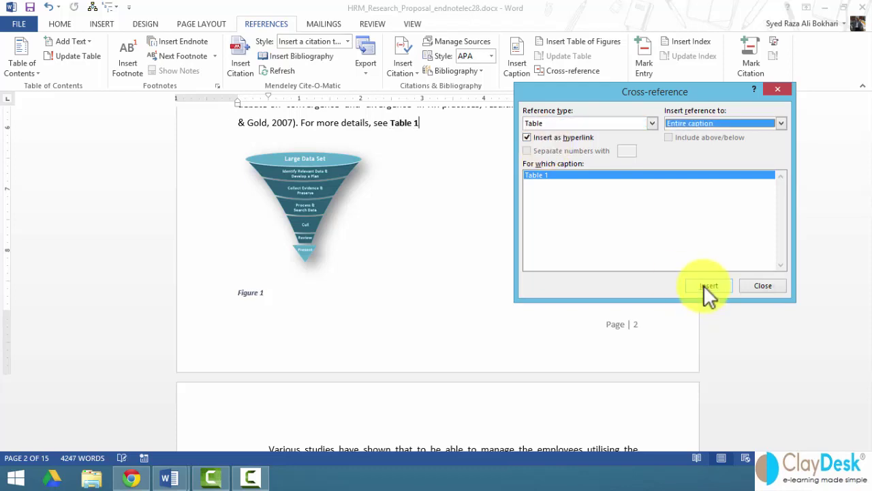
left_click(764, 286)
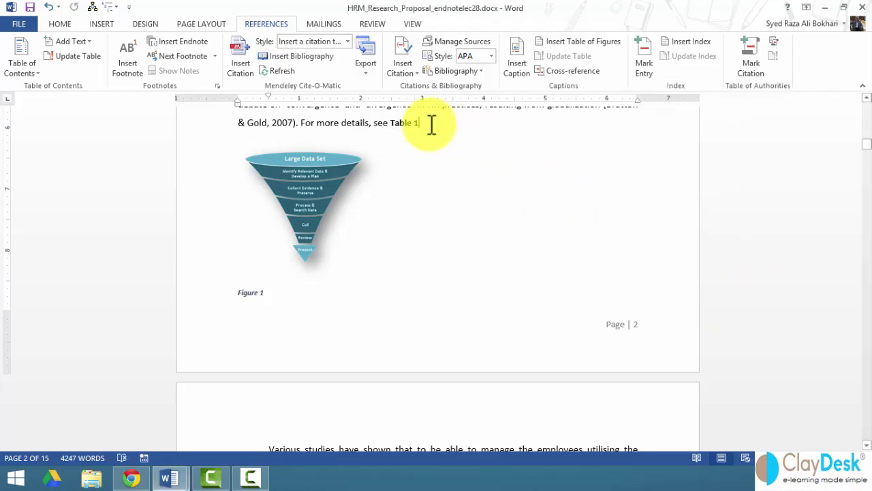
Step: Follow the Table 1 cross-reference link and examine the table and caption it leads to
scroll(431, 124, "up", 2)
left_click(404, 191)
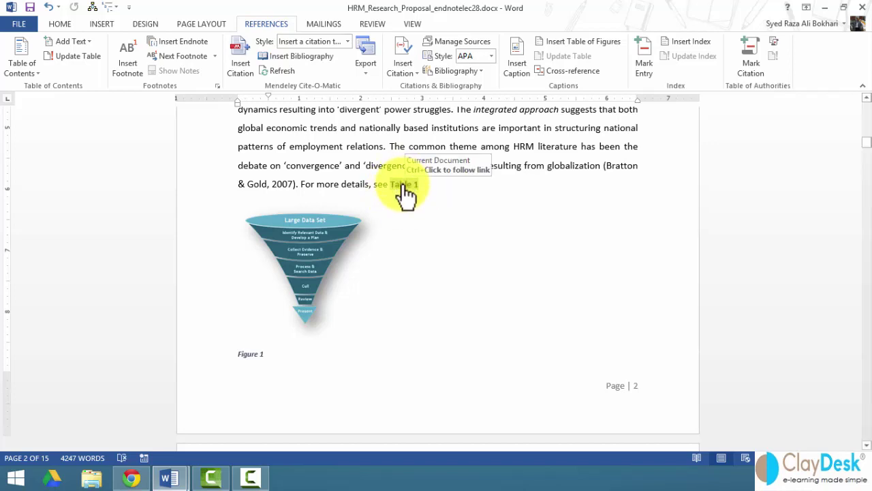
left_click(404, 186, "ctrl")
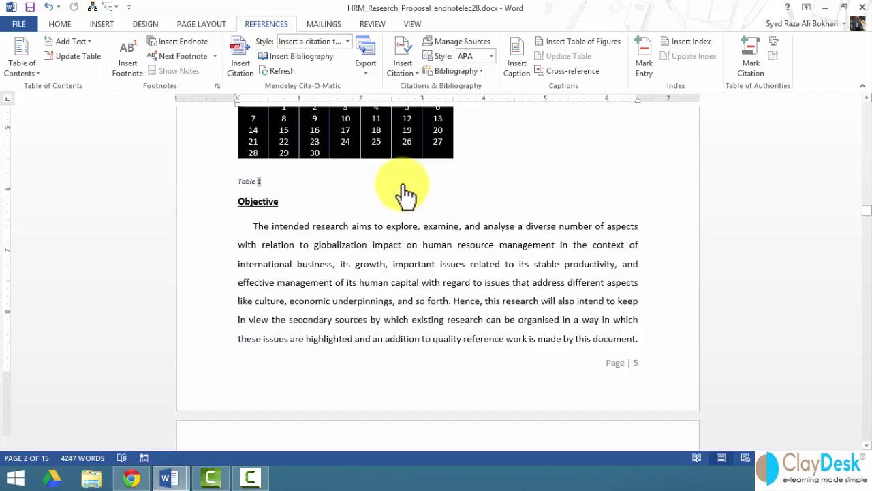
scroll(409, 229, "up", 2)
scroll(406, 233, "up", 1)
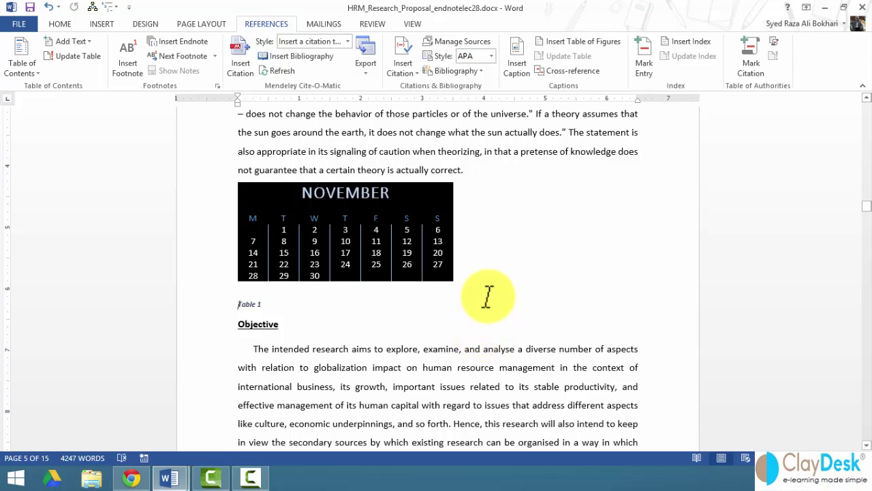
scroll(488, 299, "up", 2)
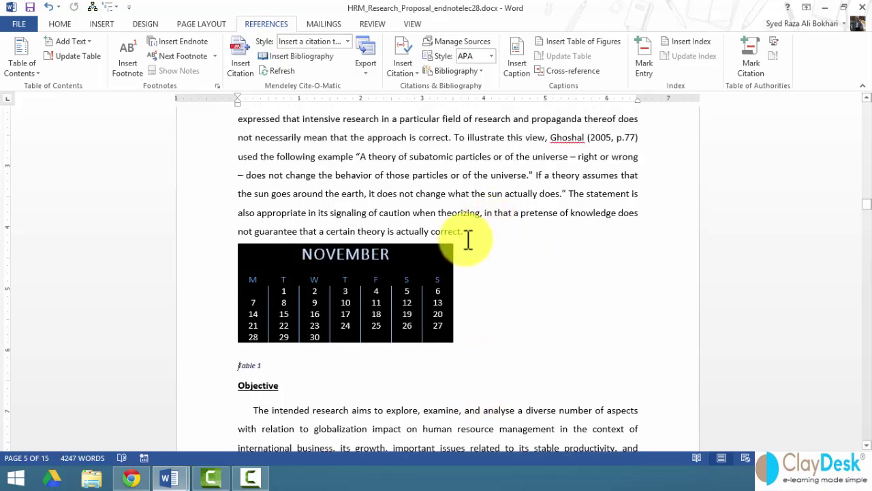
scroll(465, 239, "up", 5)
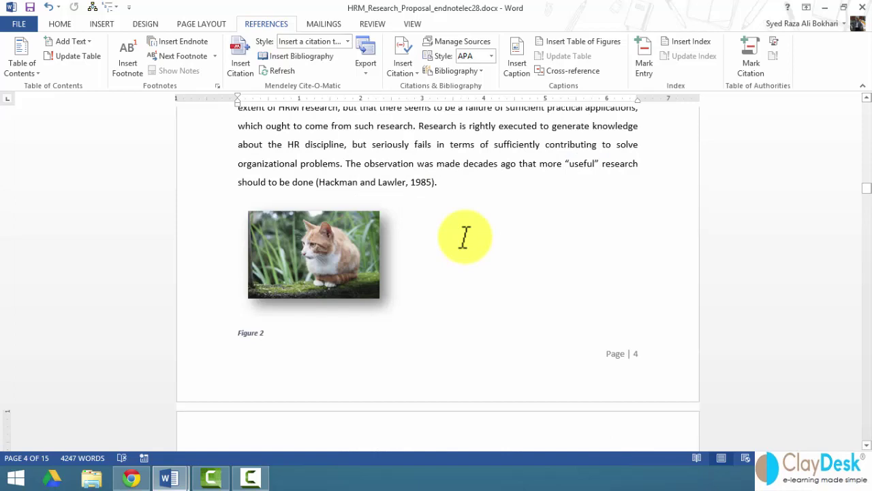
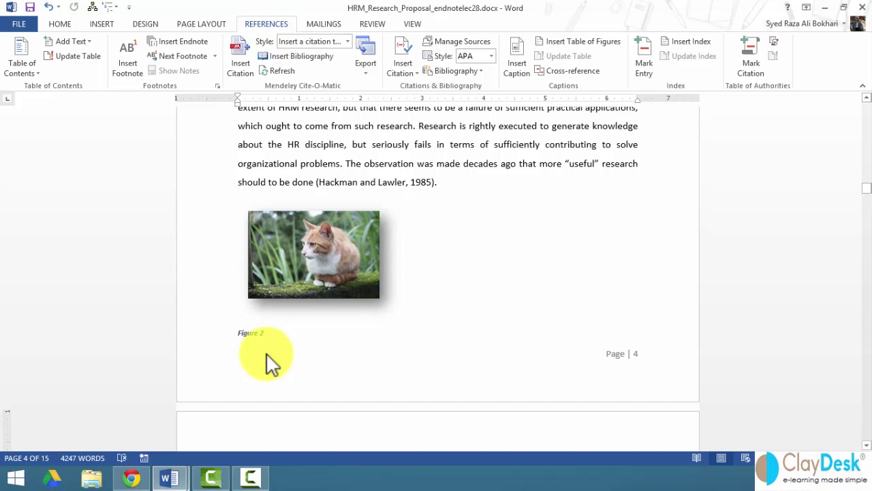
Step: Insert a footnote after "globalize" in the paragraph above Framework & Research Objective, citing the author's full name and the year 2001
scroll(299, 184, "up", 1)
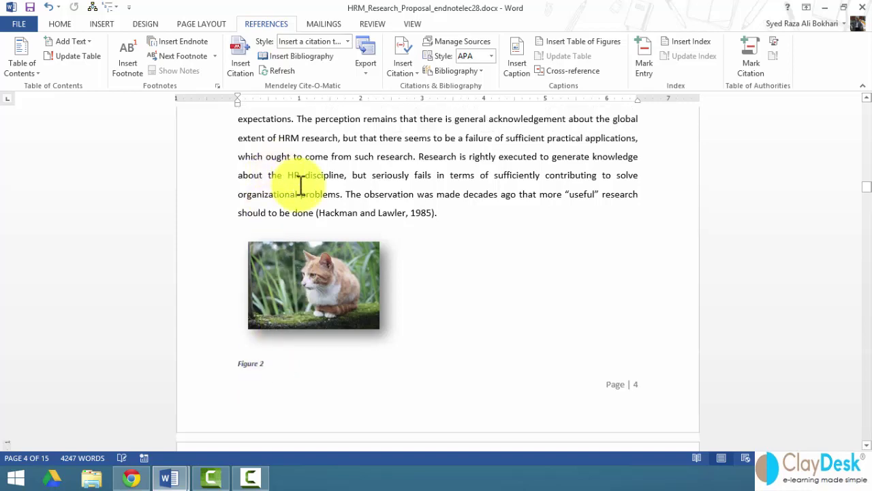
scroll(300, 183, "up", 1)
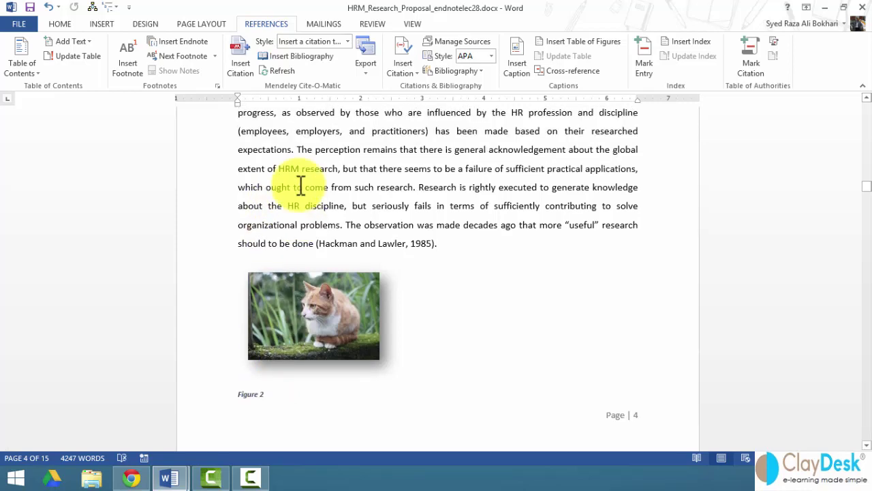
scroll(300, 187, "up", 3)
scroll(301, 188, "up", 15)
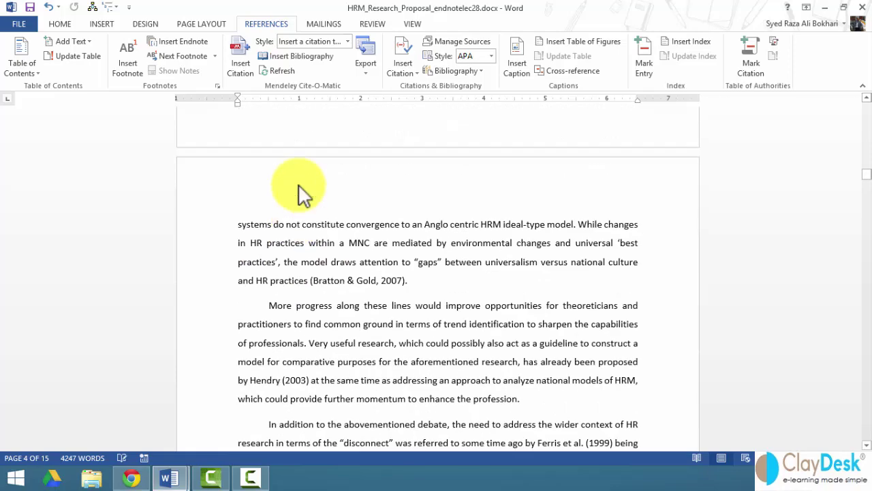
scroll(310, 208, "up", 6)
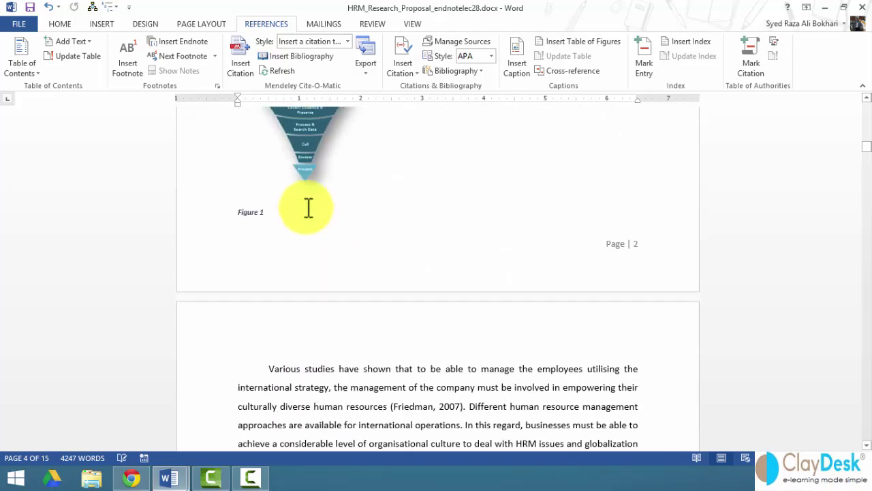
scroll(308, 207, "up", 6)
scroll(308, 208, "down", 10)
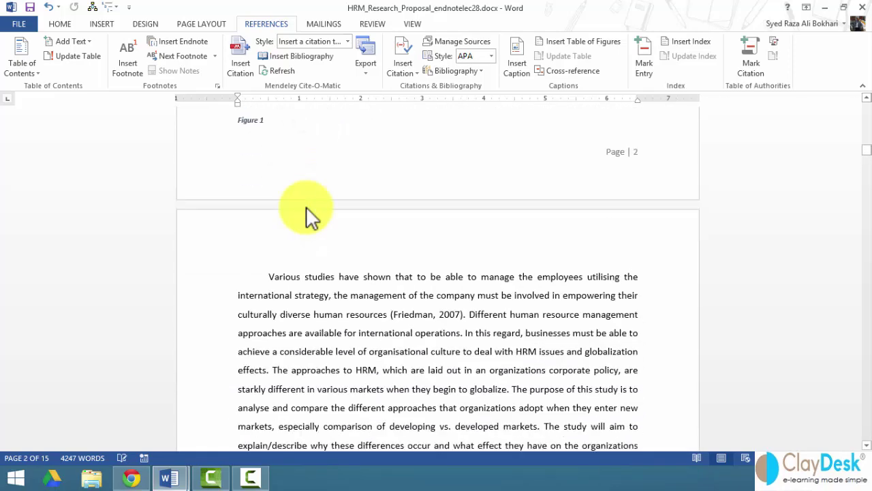
scroll(310, 208, "down", 4)
scroll(307, 205, "up", 4)
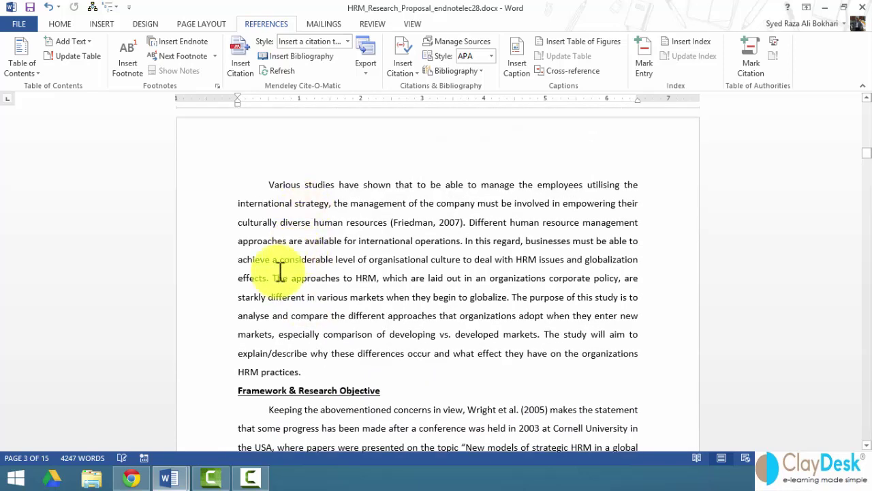
left_click_drag(292, 278, 377, 280)
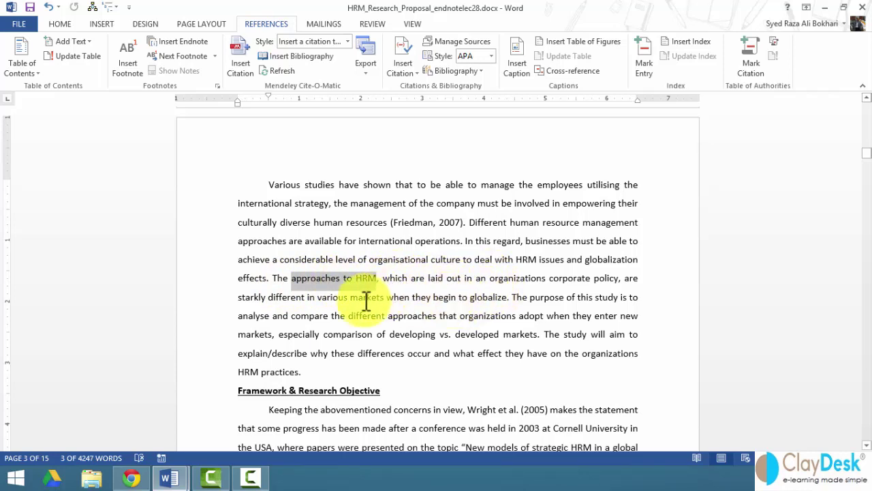
left_click(507, 298)
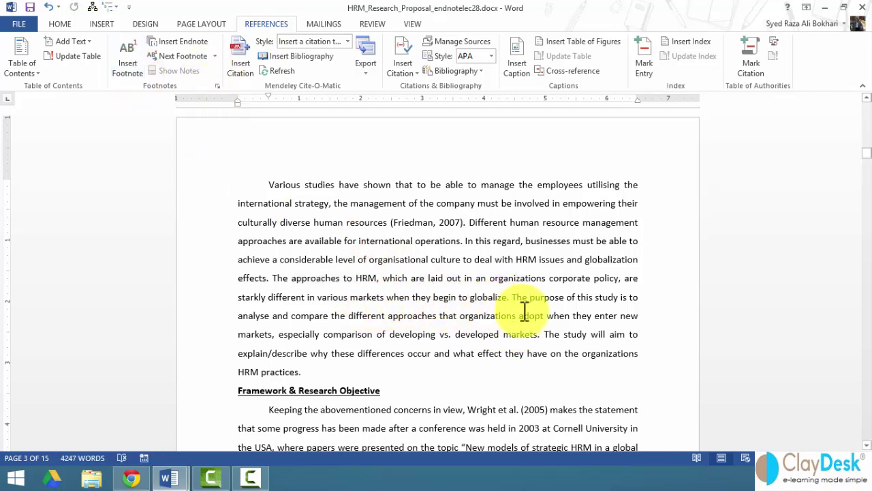
left_click(507, 297)
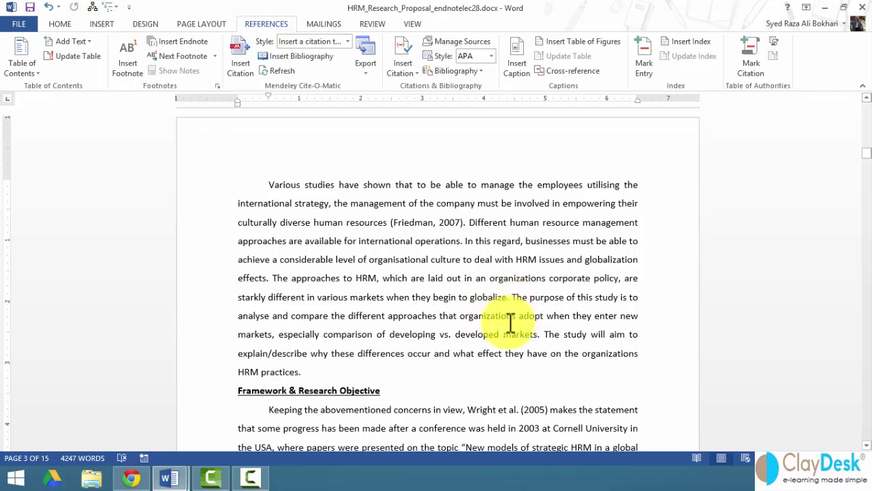
left_click(126, 73)
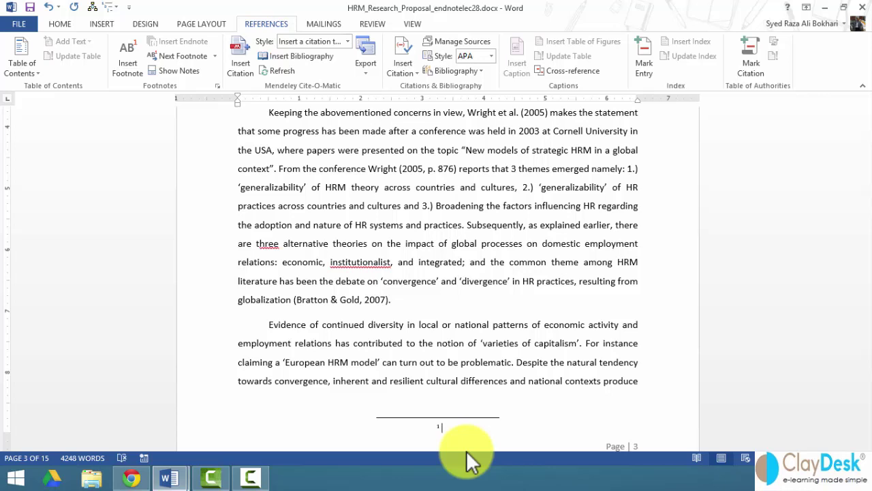
type("Taylor, John, 2001")
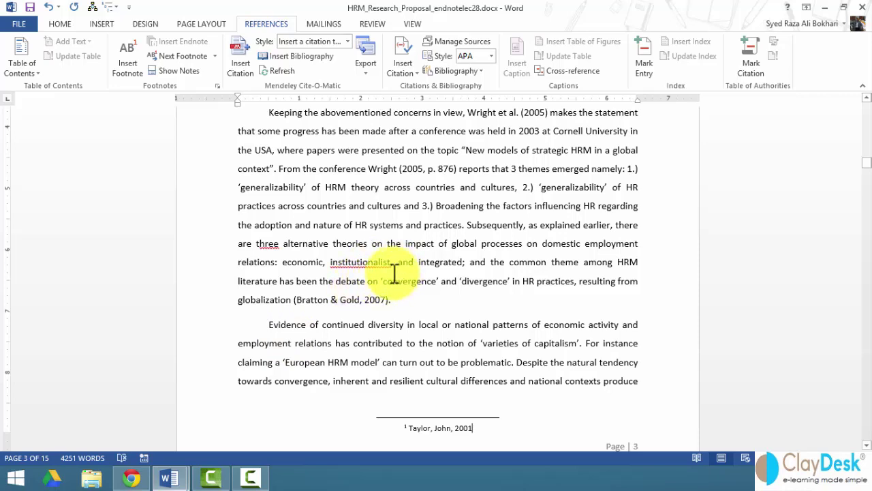
Step: Check the footnote mark after "globalize" by previewing its text and jumping to the footnote on page 3
scroll(394, 271, "up", 4)
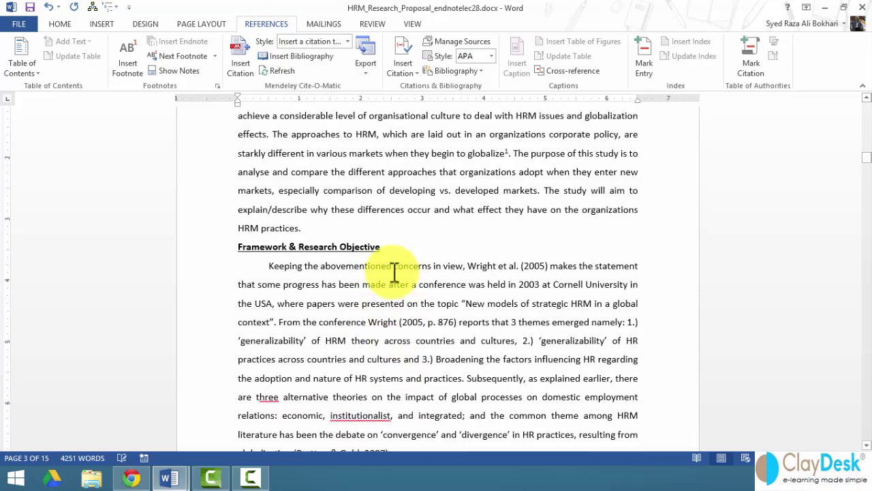
scroll(394, 271, "up", 3)
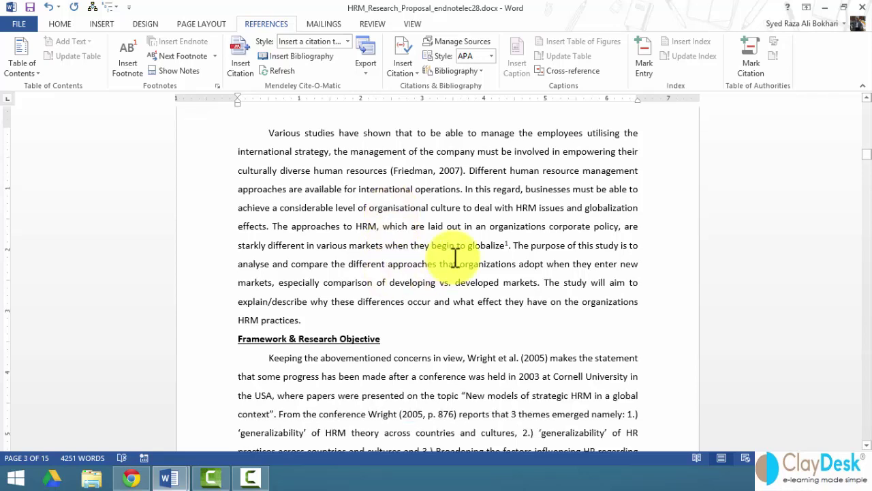
mouse_move(508, 245)
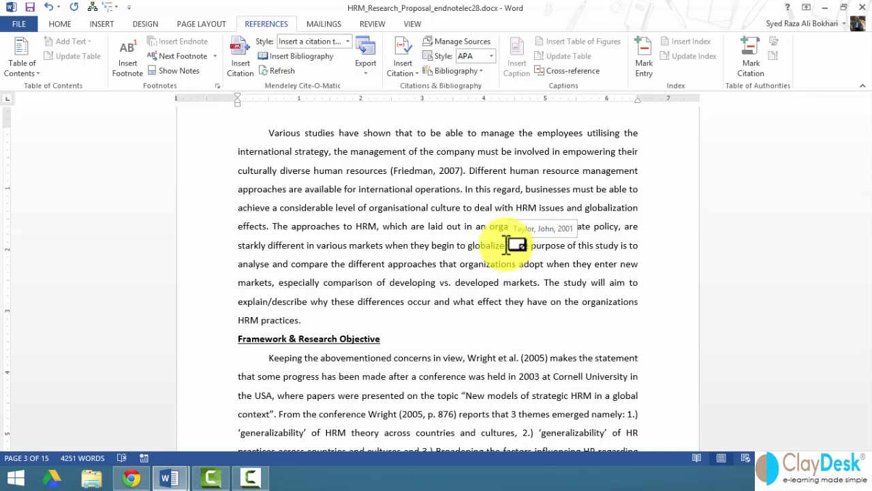
mouse_move(506, 244)
left_mouse_down()
mouse_move(516, 244)
mouse_move(506, 244)
left_mouse_up()
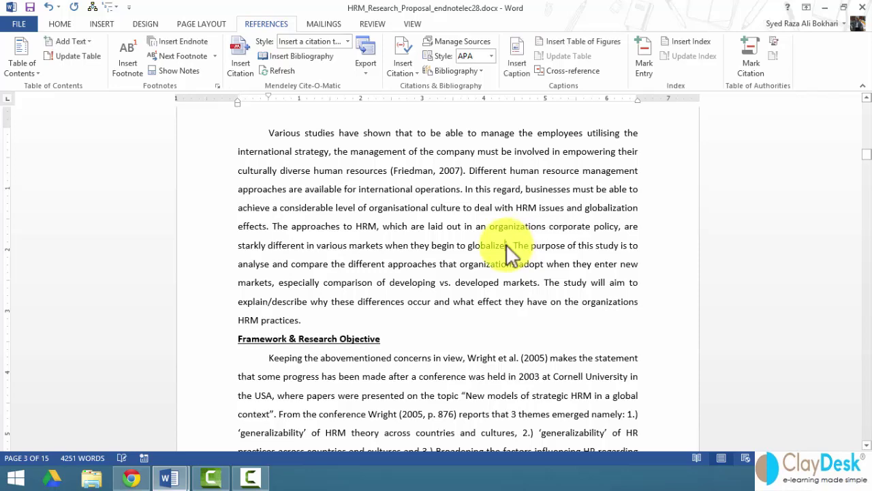
double_click(505, 244)
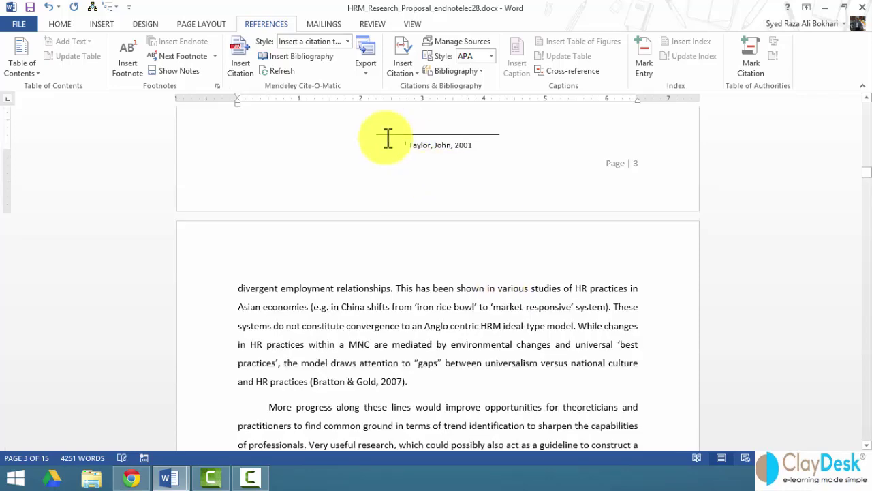
Step: Insert a footnote after "professionals" in the "More progress along these lines" paragraph on page 4, citing the author's full name and the year 2002
double_click(402, 144)
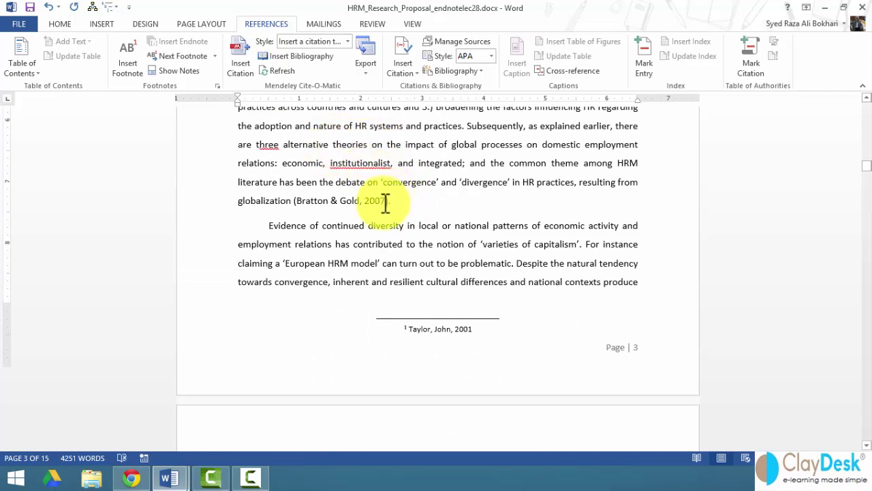
scroll(386, 203, "down", 5)
scroll(385, 232, "down", 1)
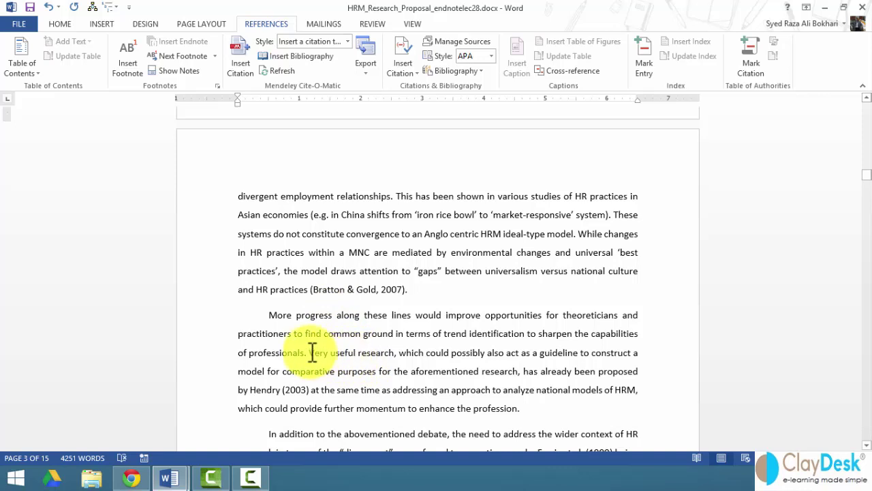
scroll(311, 354, "down", 2)
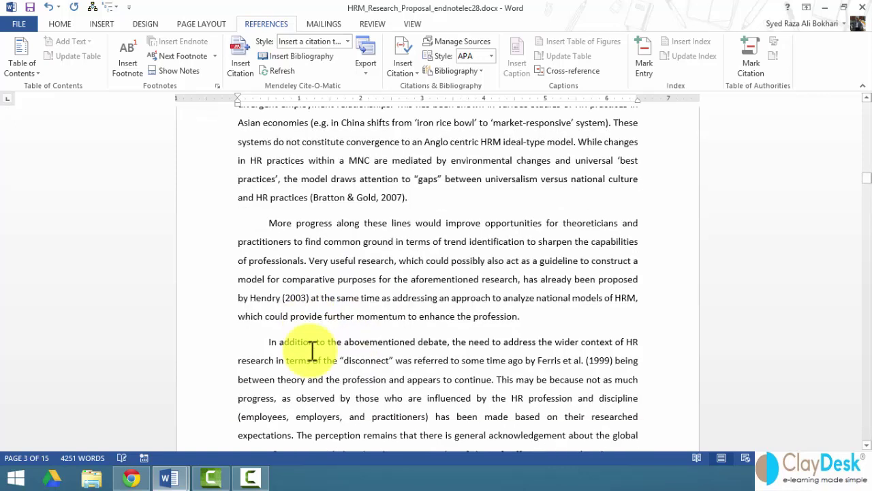
left_click(308, 262)
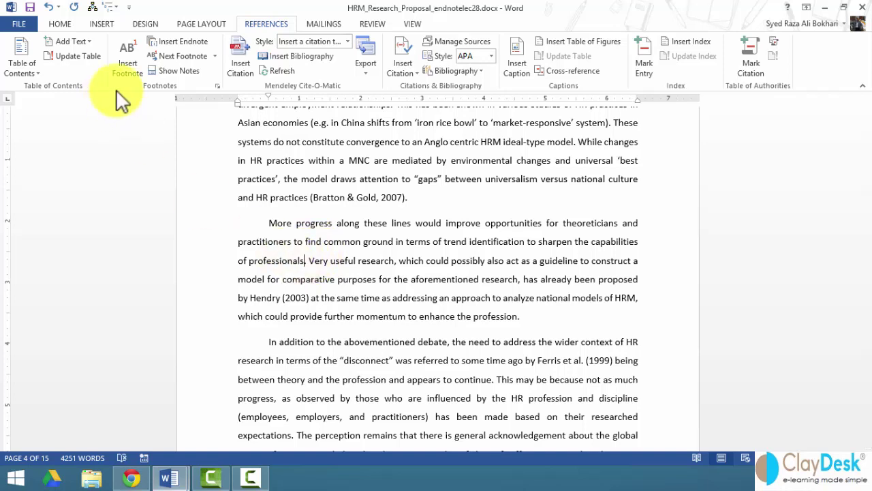
left_click(131, 68)
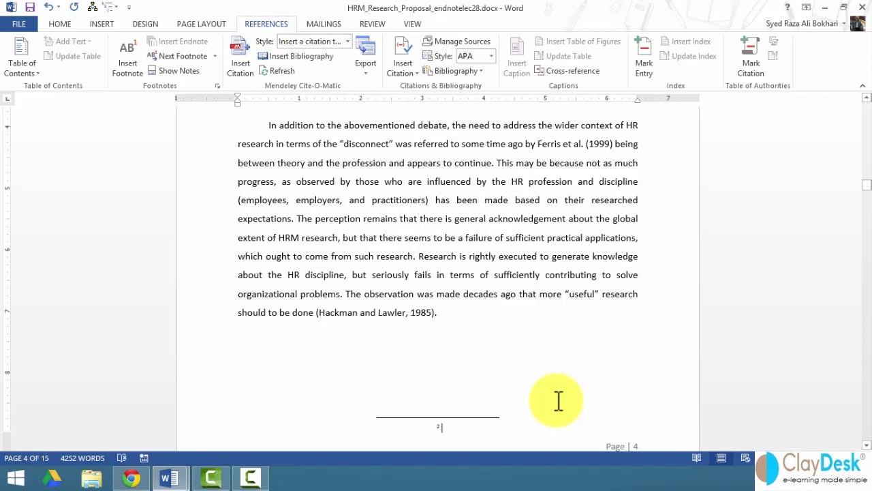
type("John Collins, ")
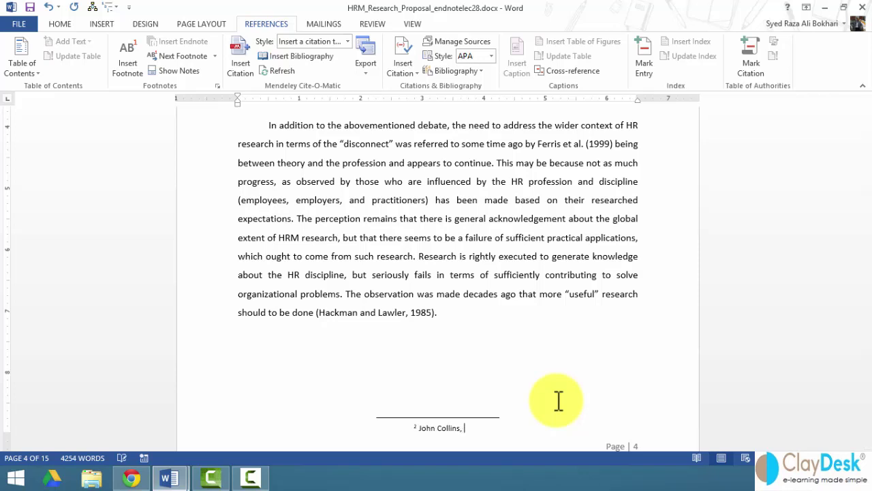
type("2002")
left_click(437, 315)
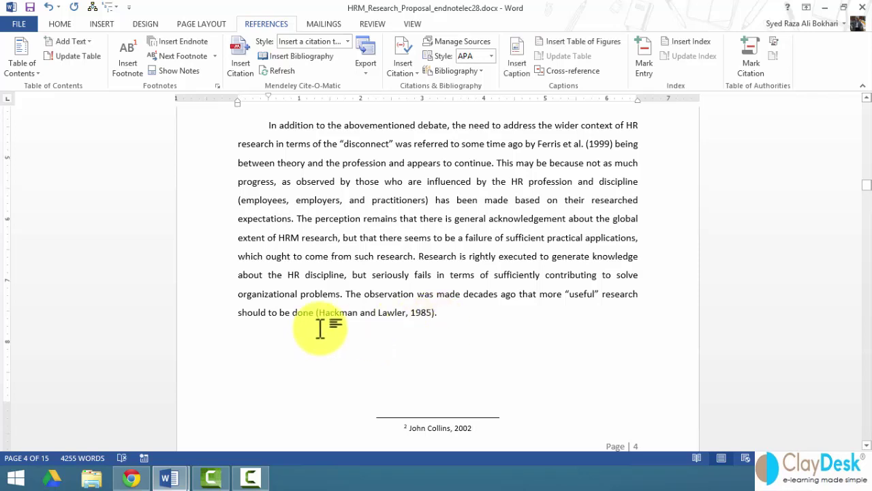
Step: Open the Footnote and Endnote settings and examine the location choices for footnotes and endnotes and the note conversion options, without converting anything
scroll(327, 328, "down", 1)
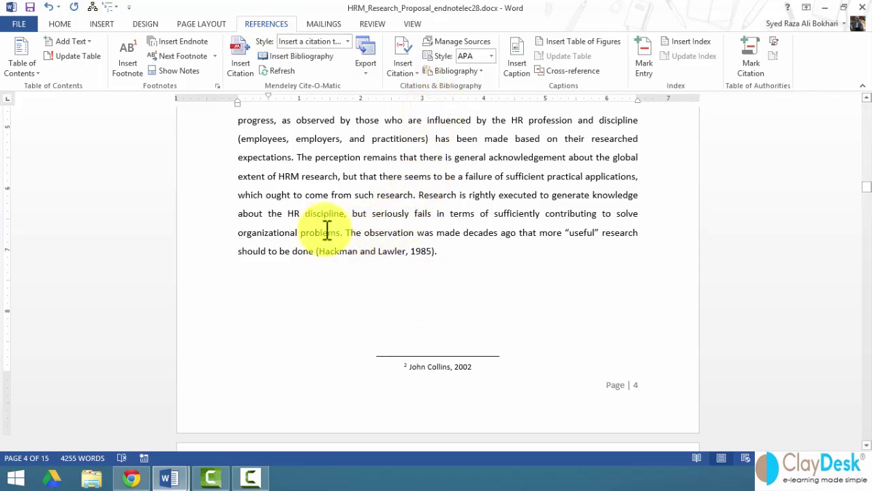
scroll(316, 271, "down", 1)
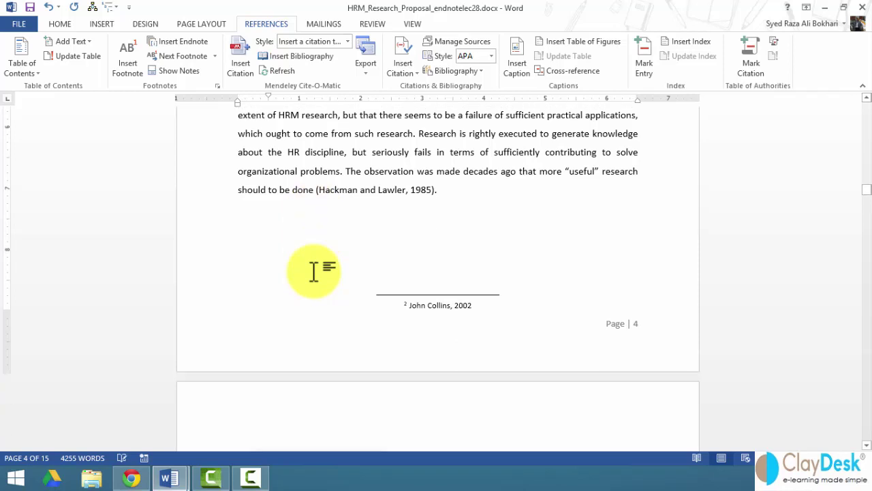
scroll(317, 270, "up", 3)
scroll(317, 270, "up", 2)
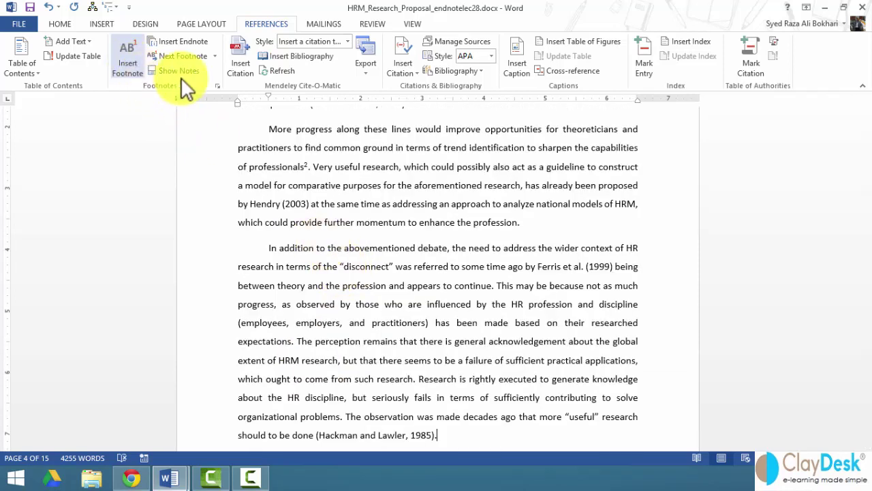
left_click(217, 85)
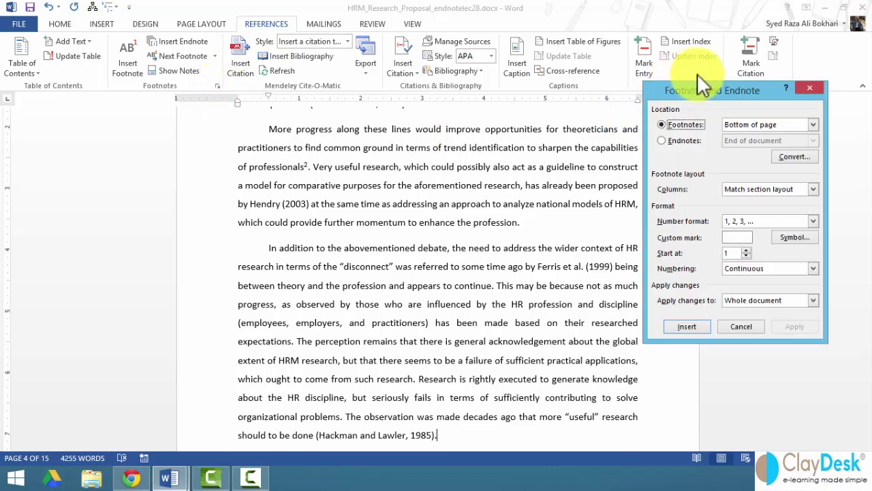
left_click_drag(724, 86, 488, 68)
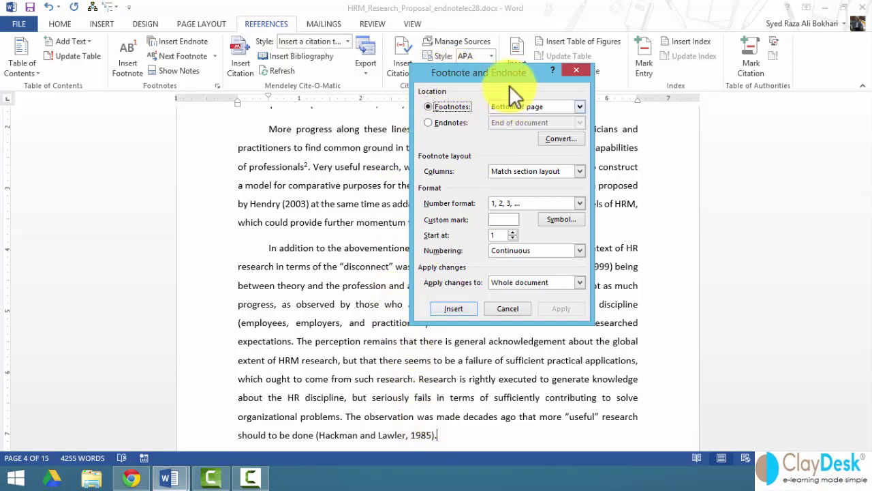
left_click(451, 123)
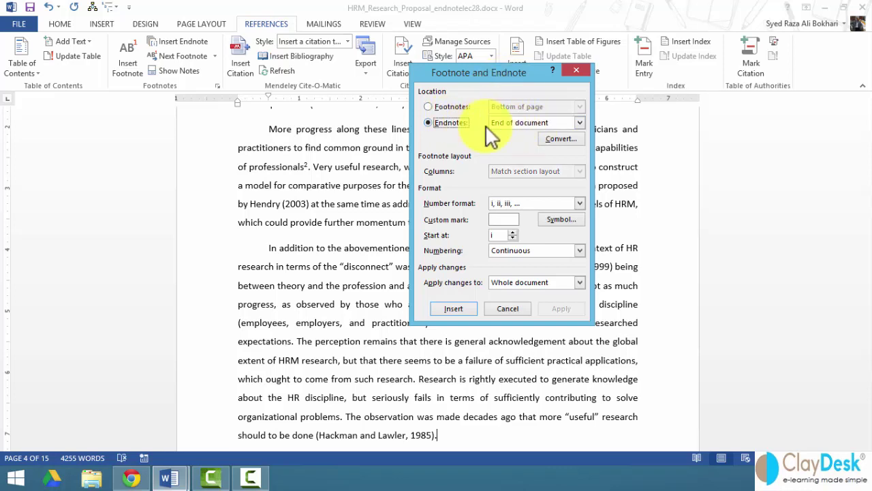
left_click(580, 123)
left_click(581, 121)
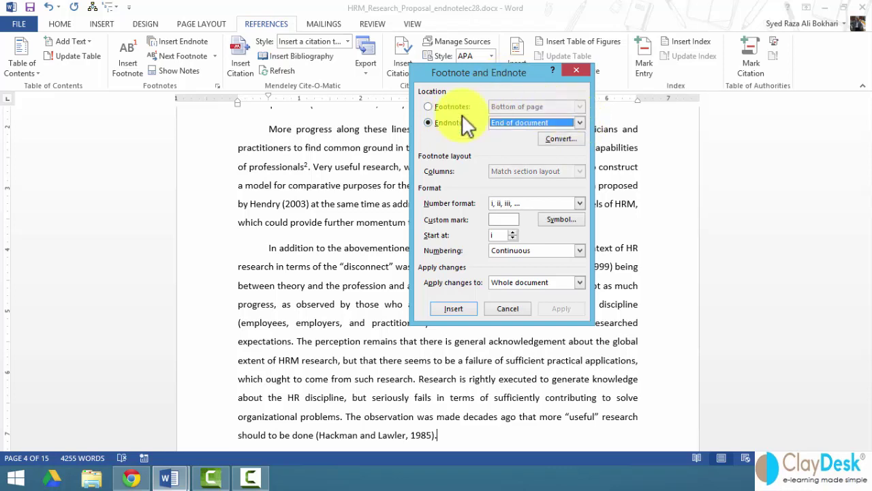
left_click(448, 108)
left_click(580, 107)
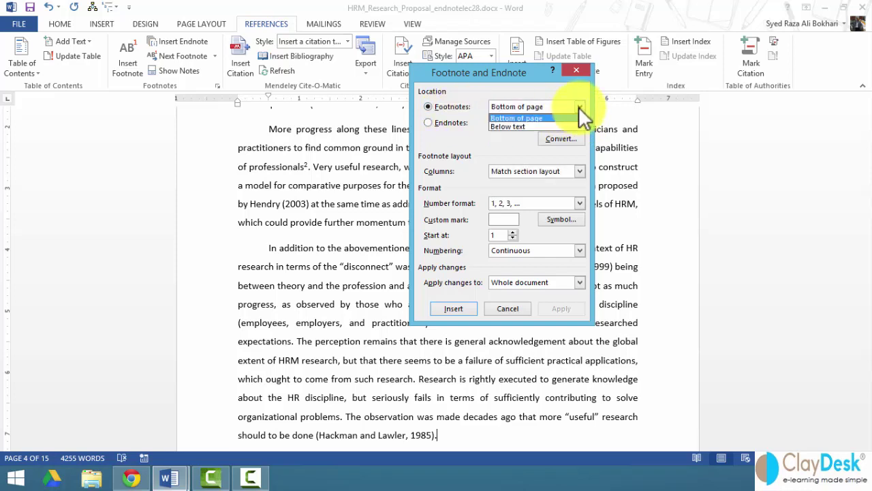
left_click(502, 125)
left_click(557, 139)
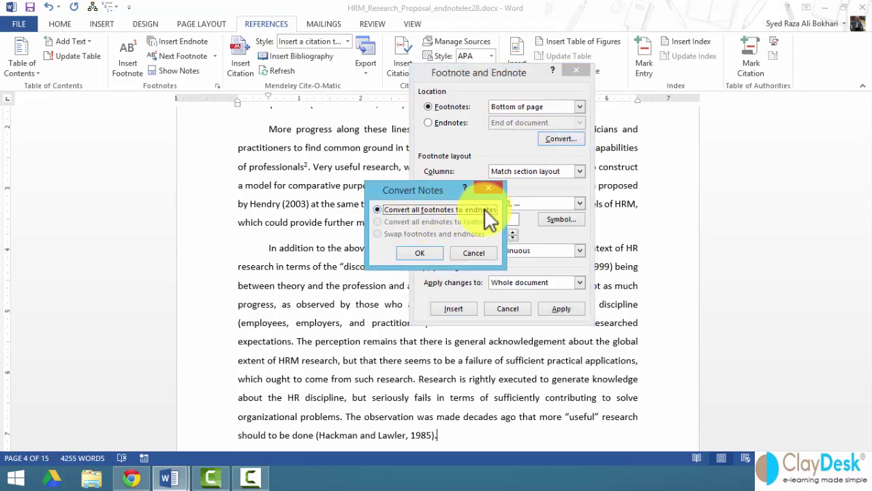
left_click(474, 250)
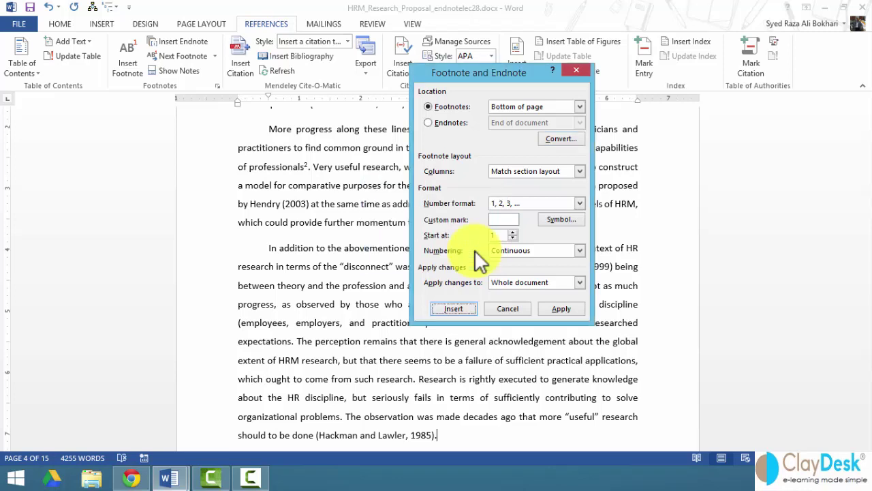
Step: Review the footnote column layouts, the number formats and the symbols offered for a custom mark, without choosing a symbol
left_click(580, 172)
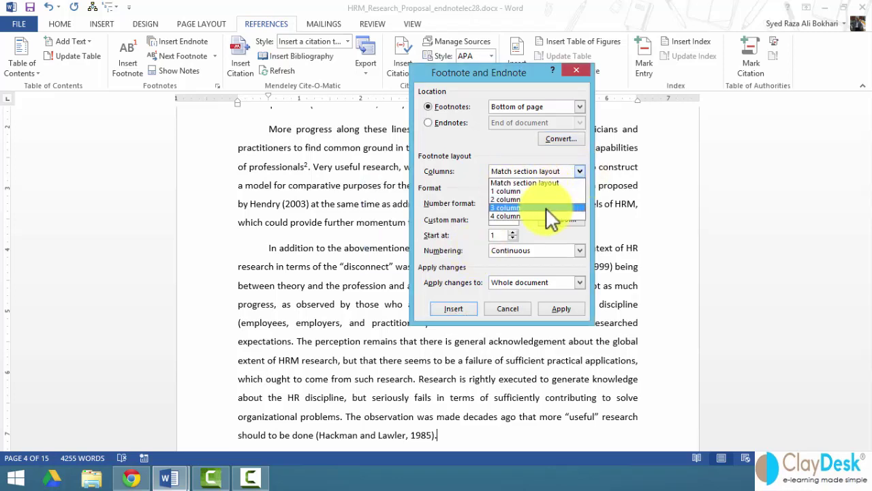
left_click(541, 182)
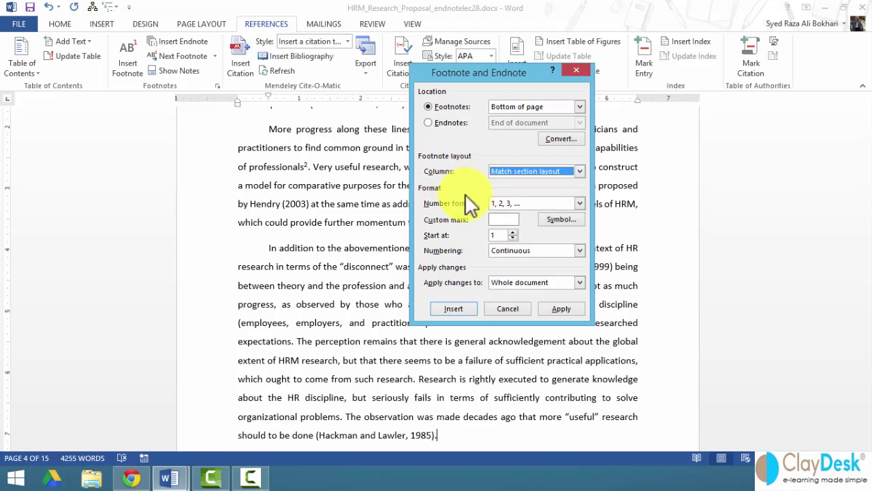
left_click(499, 203)
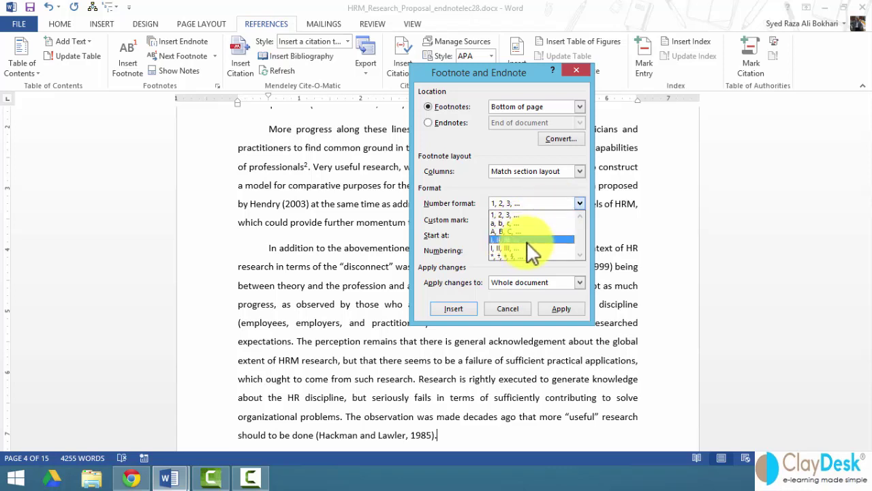
left_click(447, 223)
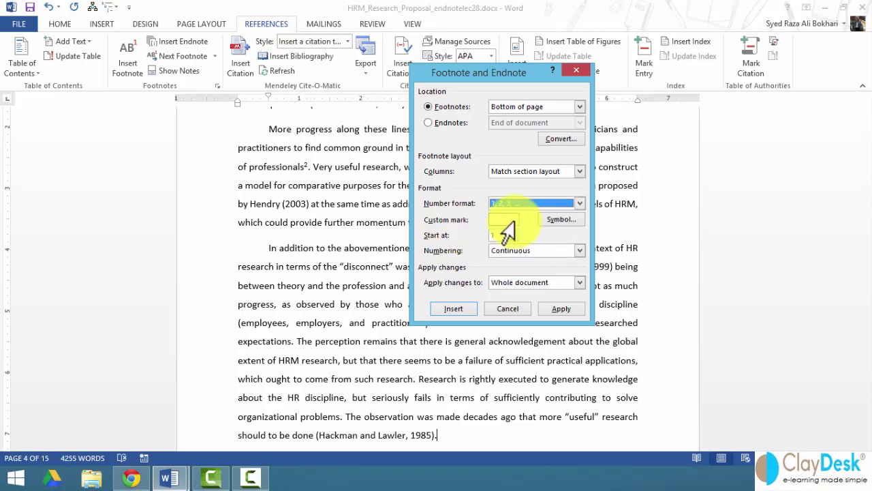
left_click(552, 220)
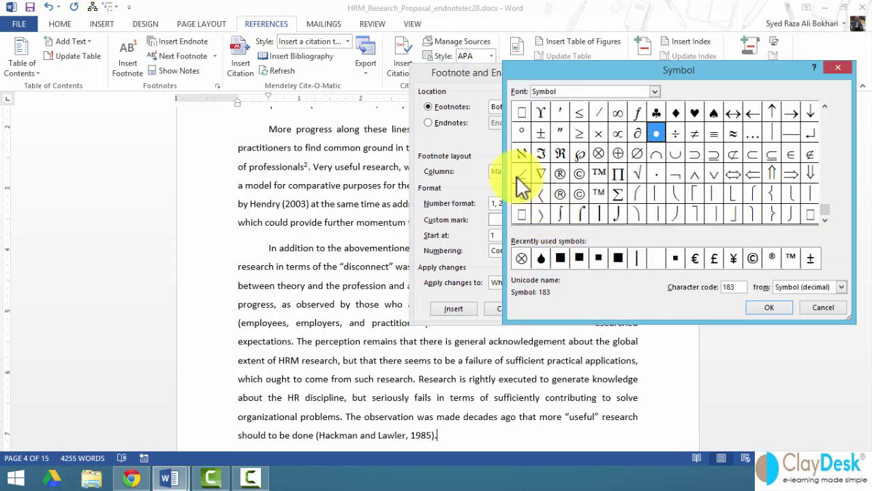
left_click(823, 308)
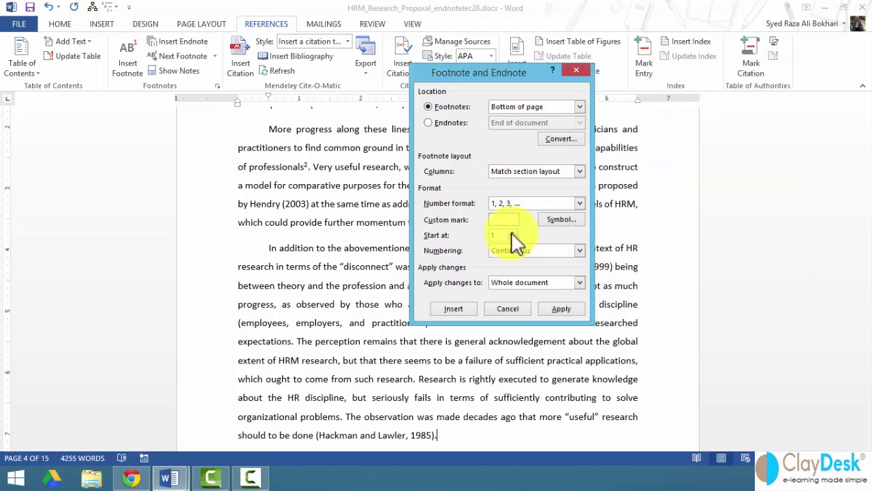
Step: Review the footnote numbering and scope options, keeping Continuous and Whole document, and dismiss the settings without applying them
left_click(578, 252)
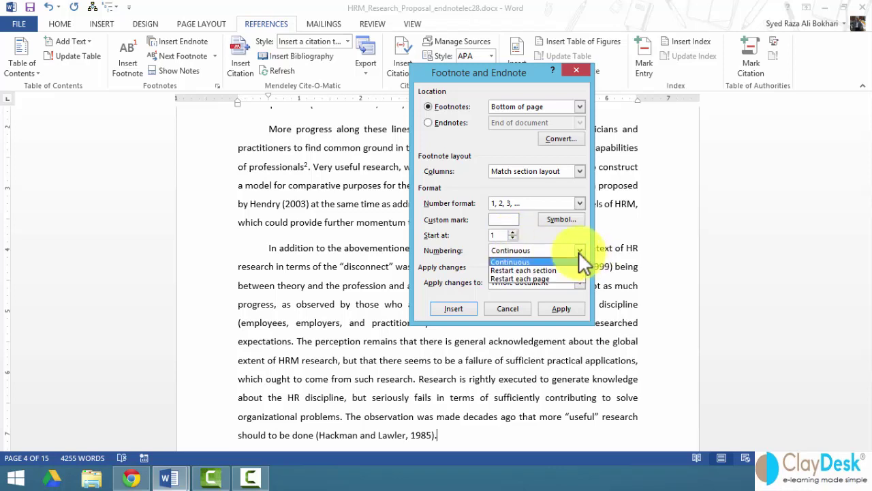
left_click(538, 262)
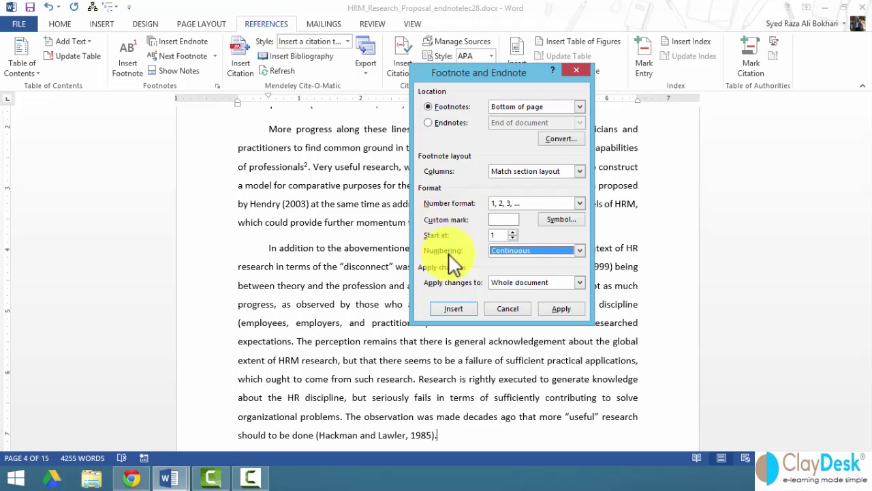
left_click(567, 282)
left_click(565, 293)
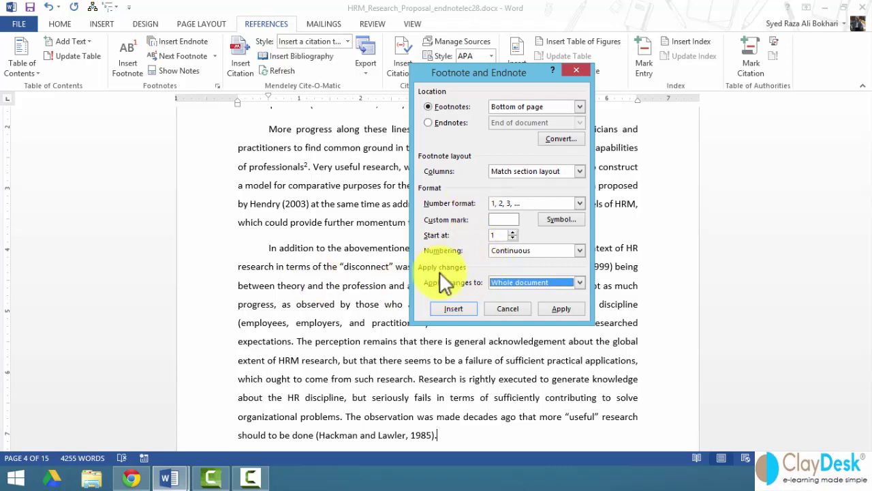
left_click(507, 308)
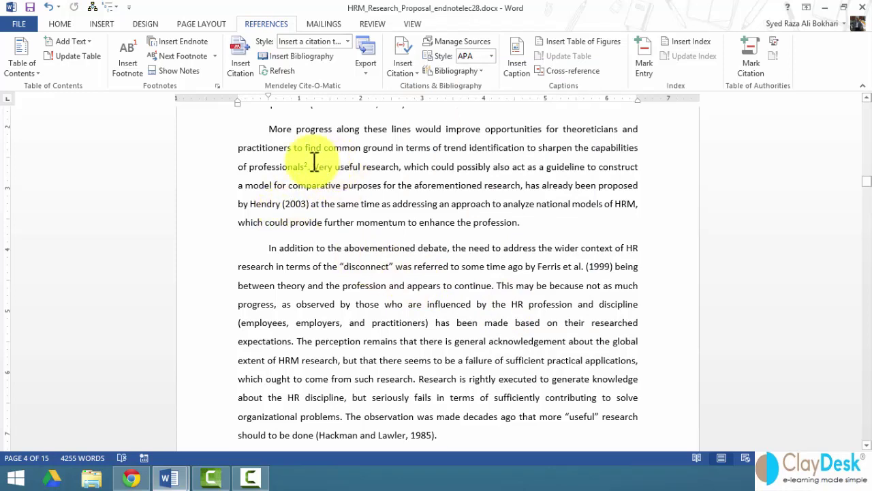
Step: Insert an endnote at the end of the last paragraph on page 4, citing the author's first name and the year 2003
left_click(179, 41)
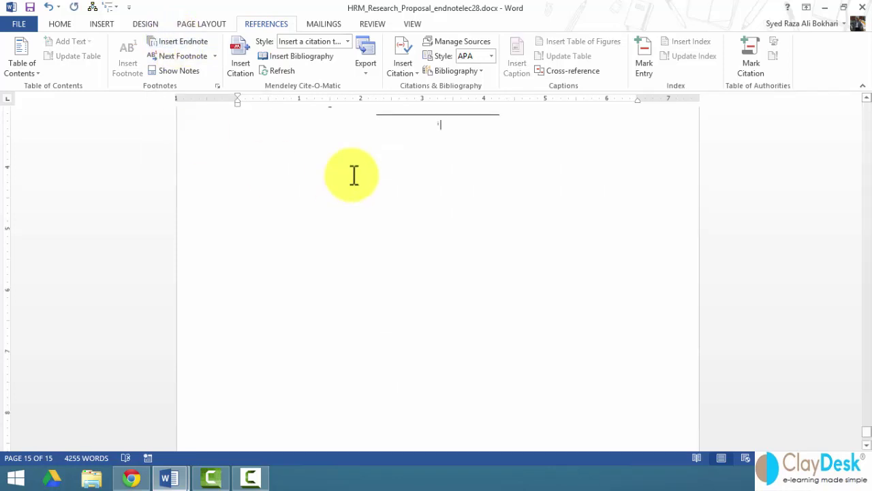
scroll(353, 175, "up", 2)
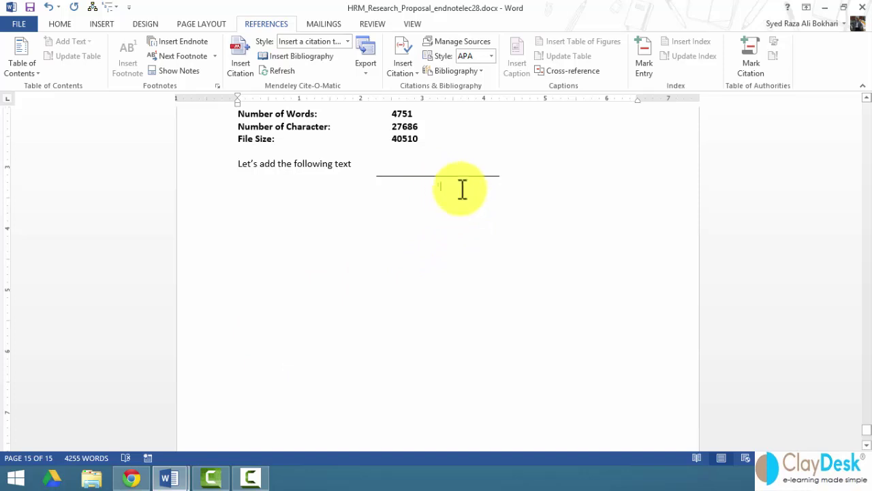
type("Do")
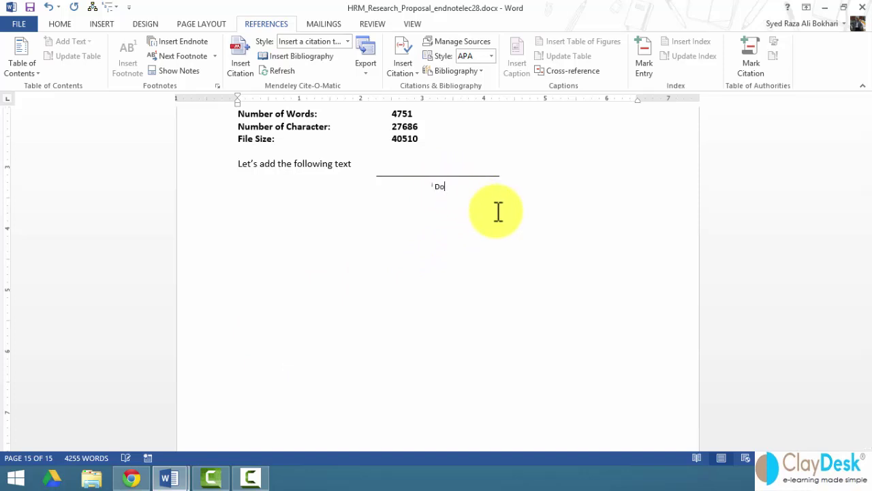
type("ug, 2003")
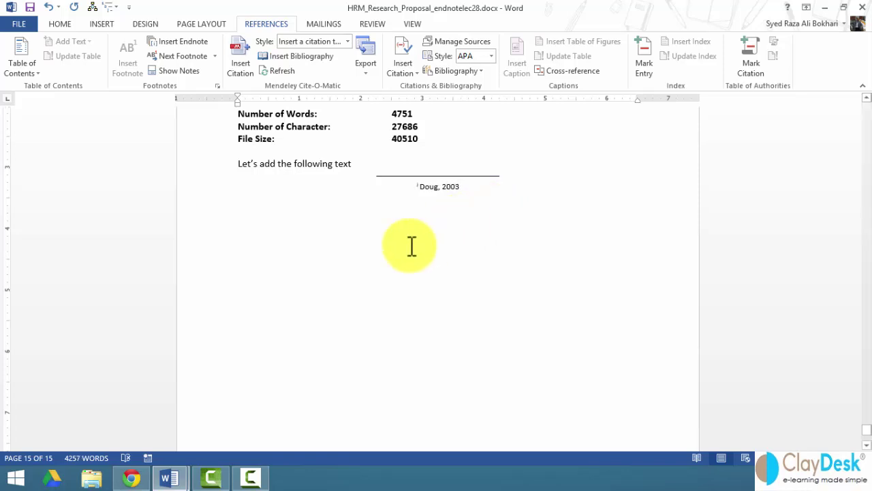
Step: Check the endnote link by going to its mark on page 4 and following it to the endnote on page 15
left_click(178, 72)
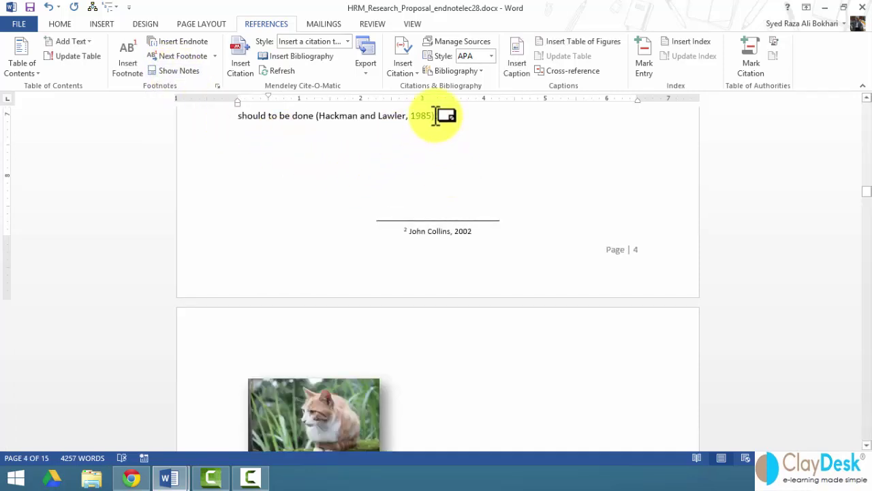
double_click(437, 116)
double_click(438, 117)
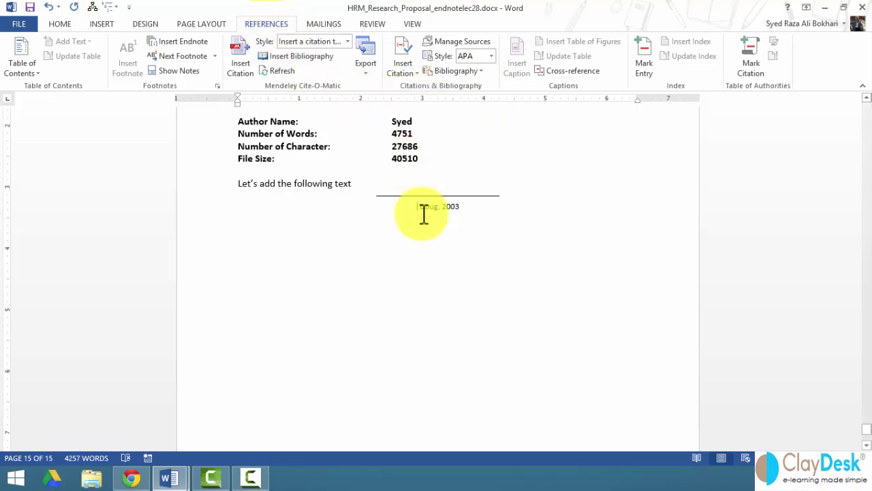
scroll(354, 233, "up", 10)
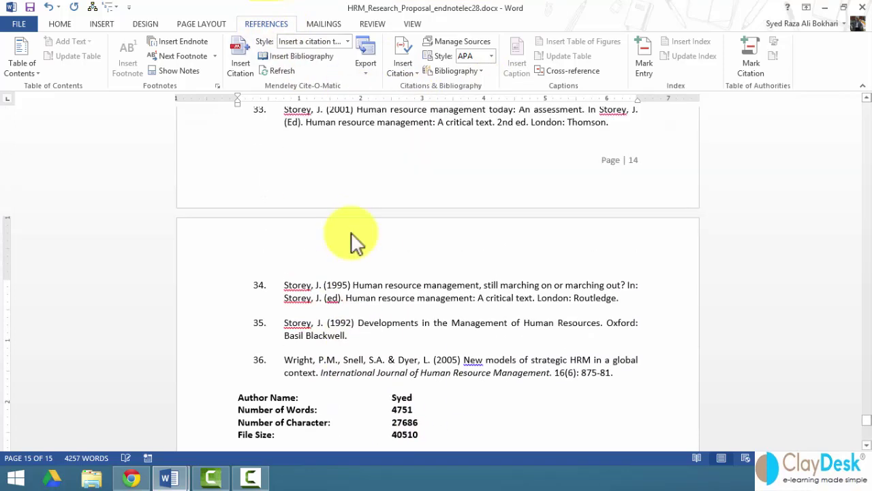
scroll(347, 233, "up", 15)
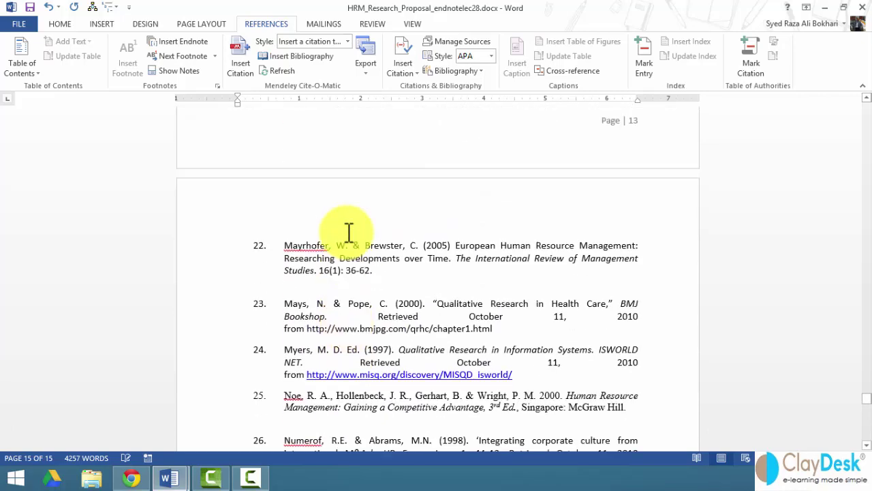
Step: Examine the first entry of the References list on page 12 and the bibliography styles on offer, keeping APA
scroll(366, 233, "up", 15)
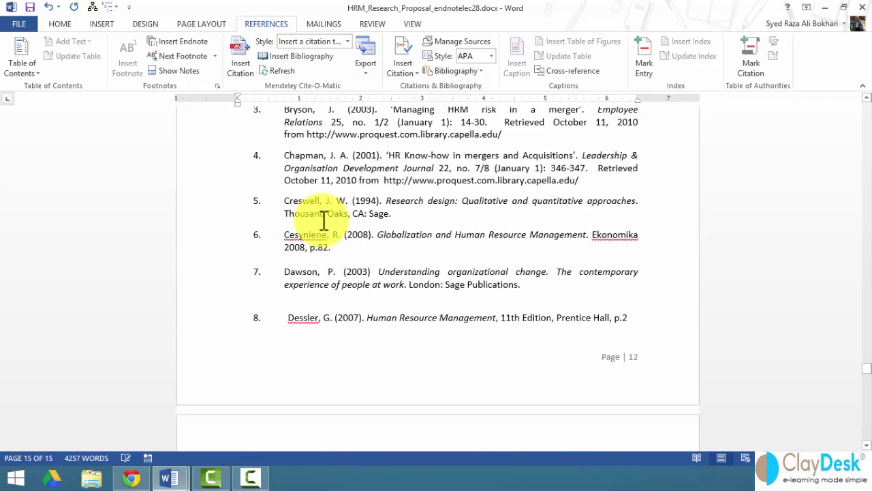
scroll(321, 221, "down", 1)
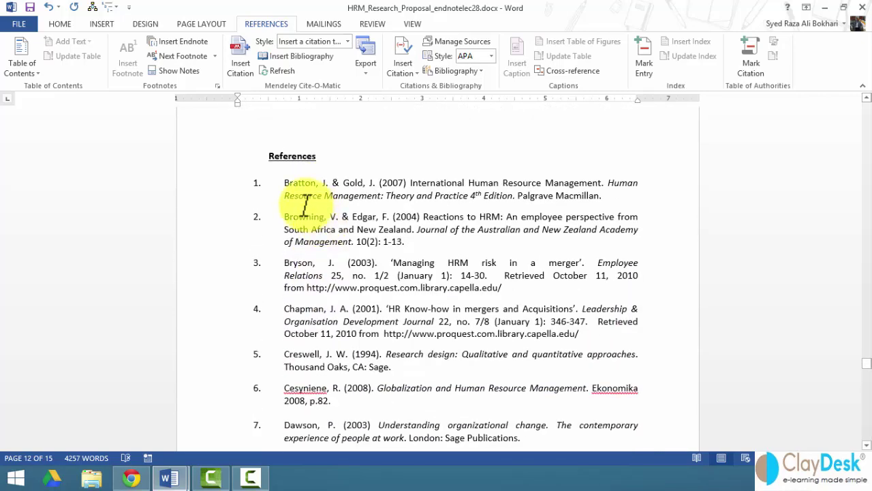
triple_click(311, 191)
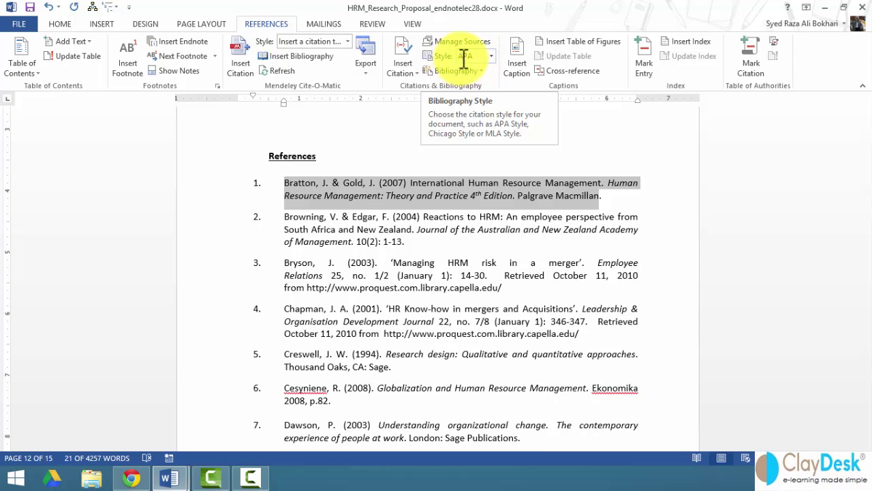
left_click(492, 56)
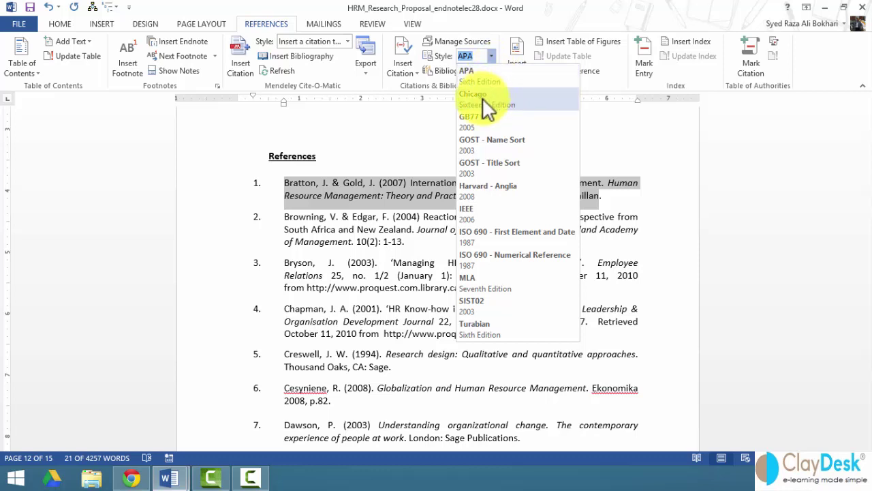
left_click(491, 57)
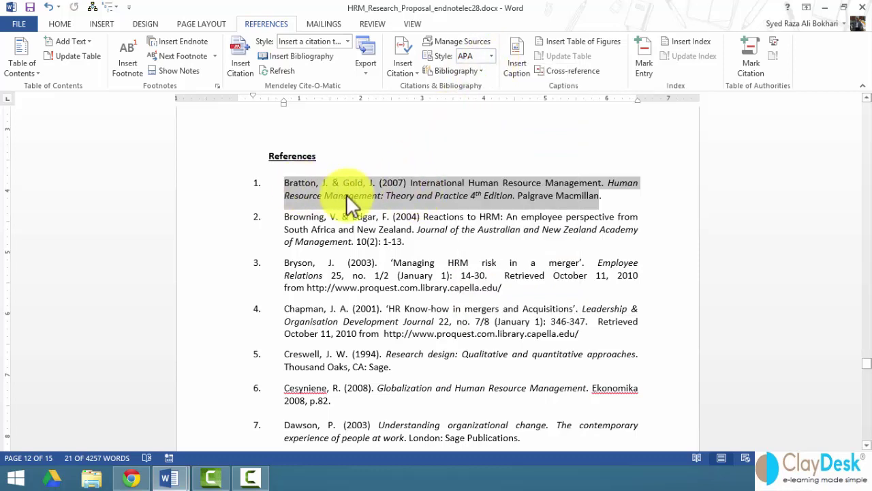
left_click(299, 186)
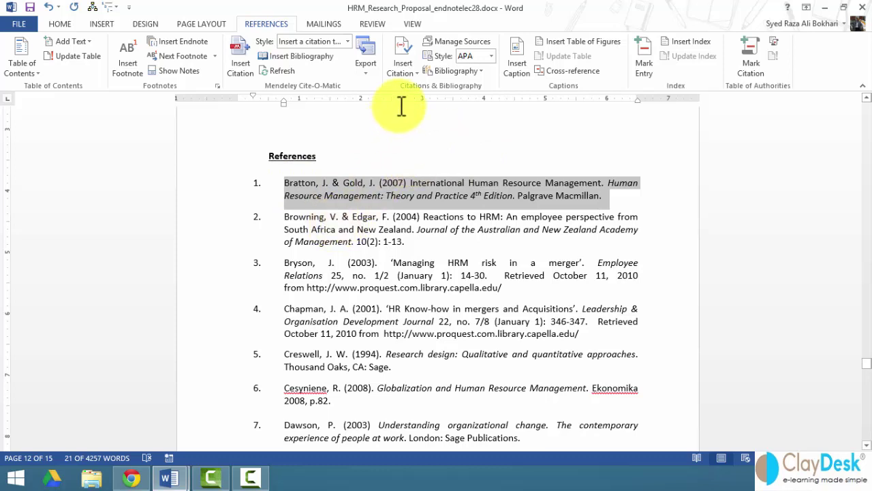
Step: Start a new Web site source for a citation after "and so forth." at the end of the primary data paragraph on page 11
scroll(340, 205, "up", 2)
left_click(321, 189)
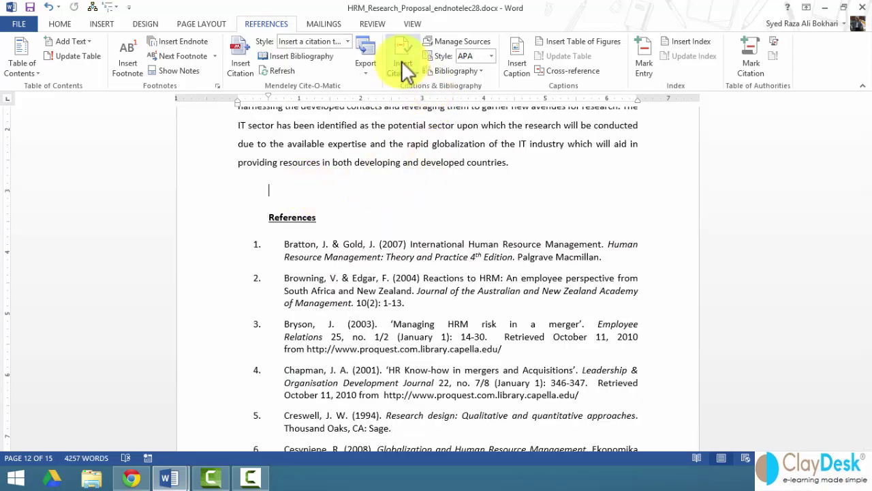
scroll(317, 146, "up", 5)
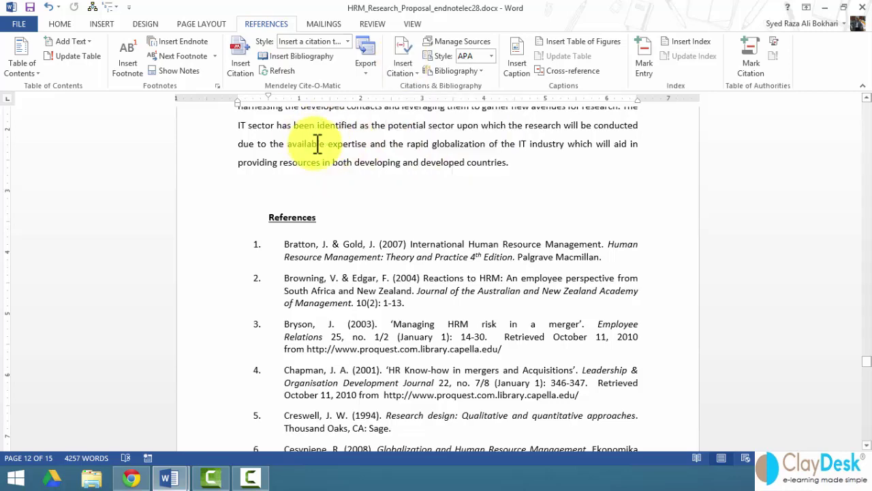
scroll(312, 163, "up", 9)
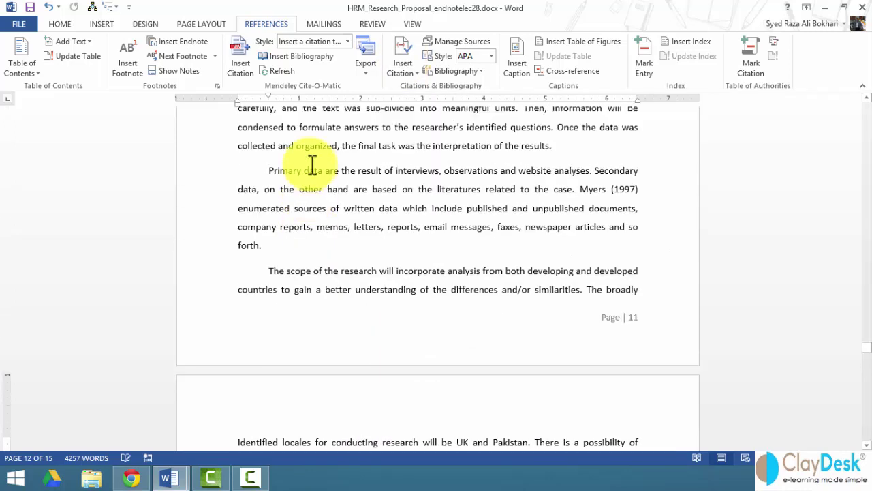
left_click(263, 247)
left_click(404, 53)
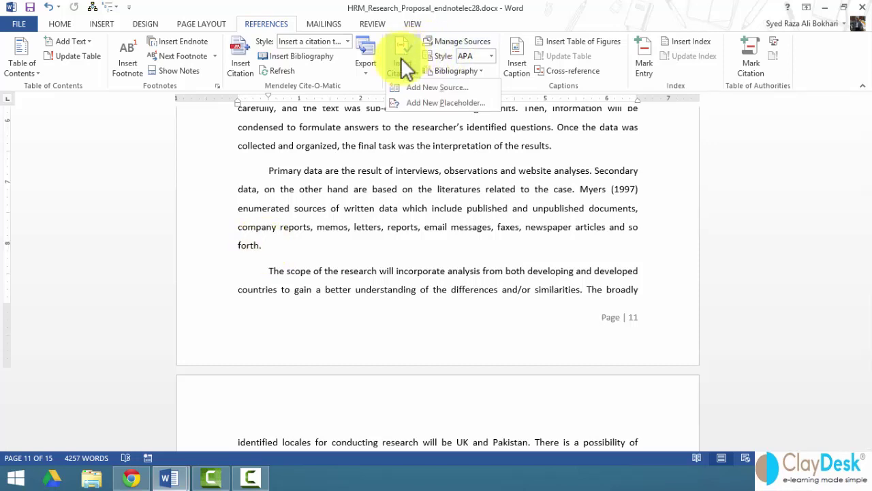
left_click(445, 87)
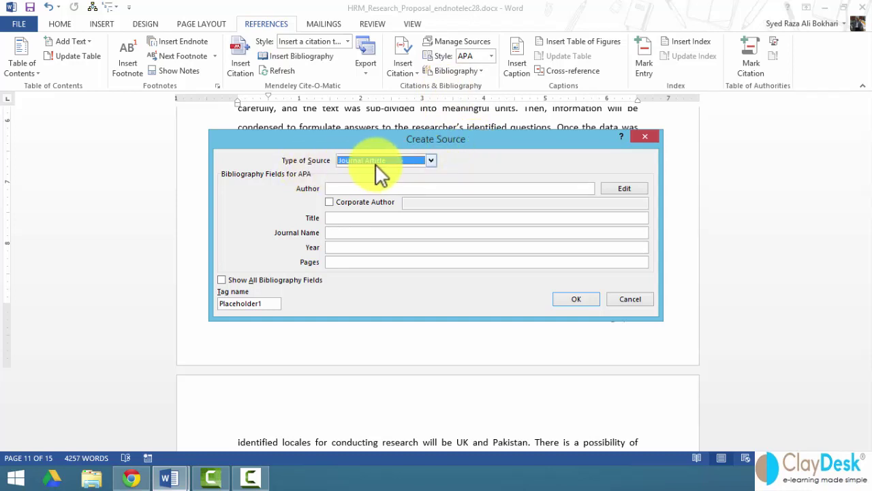
left_click(431, 161)
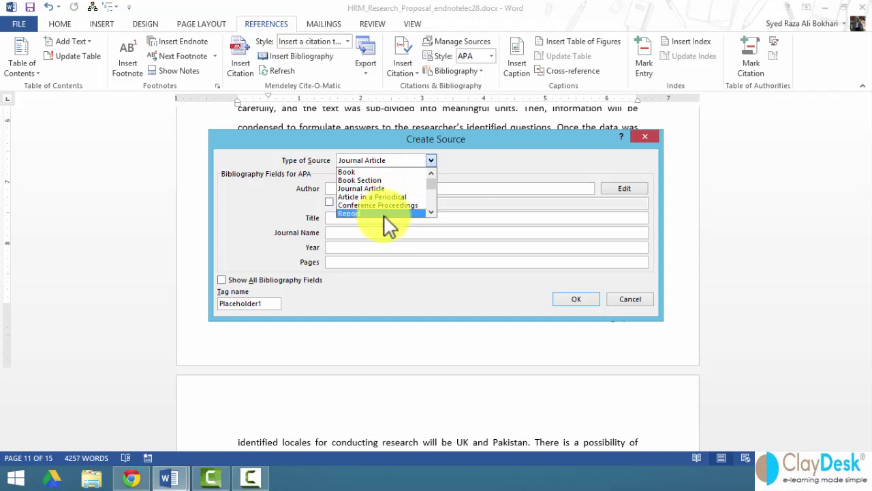
scroll(430, 213, "down", 1)
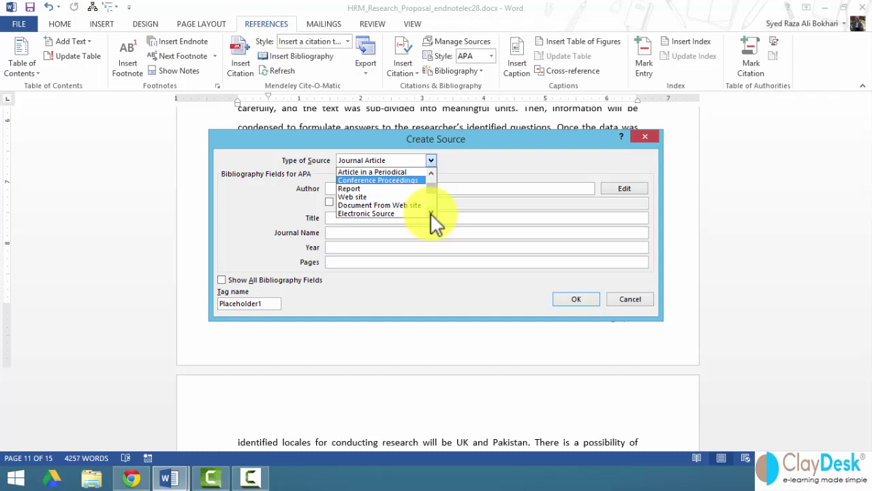
left_click(365, 197)
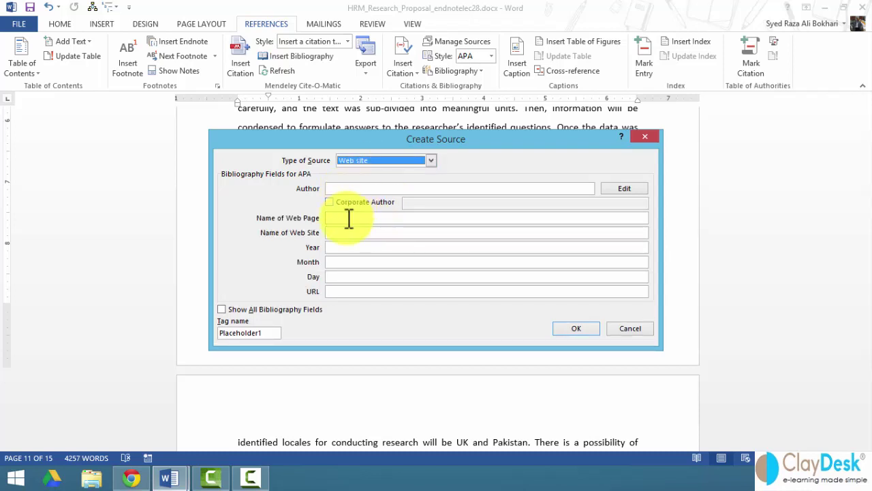
Step: Name the source's web page "Claydesk e-learning" and its web site "ClayDesk"
left_click(349, 218)
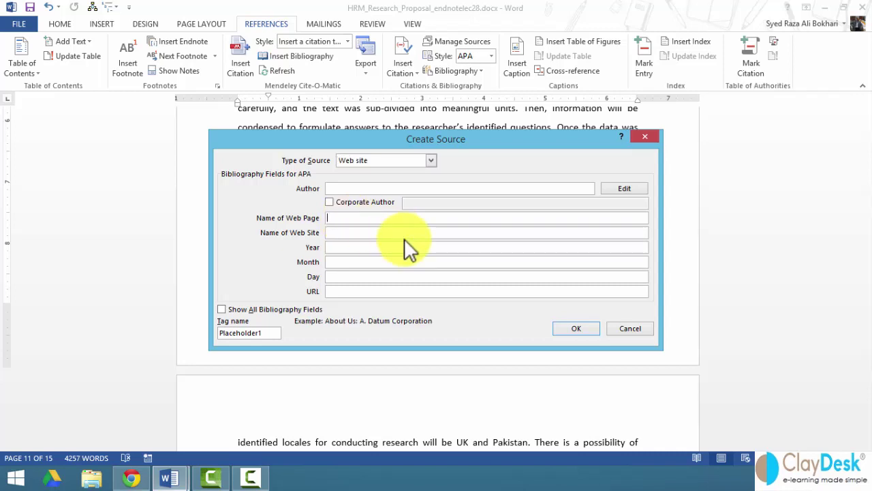
type("Claydesk e-learning")
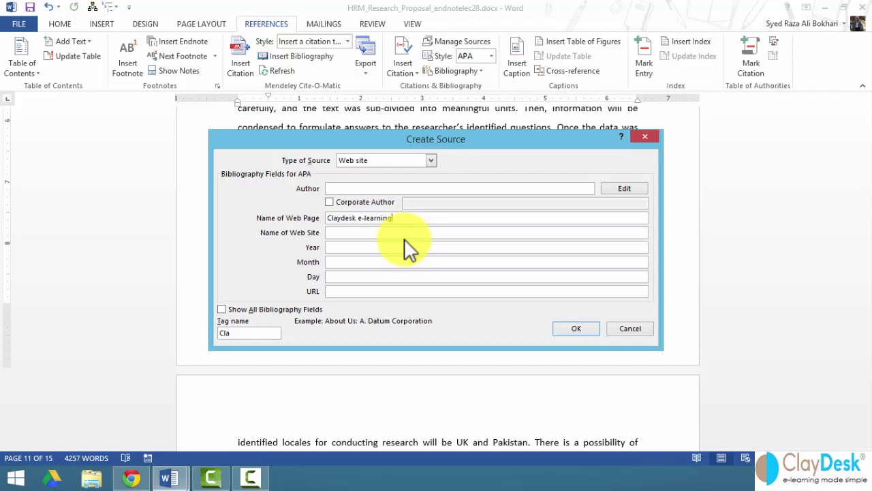
key("Tab")
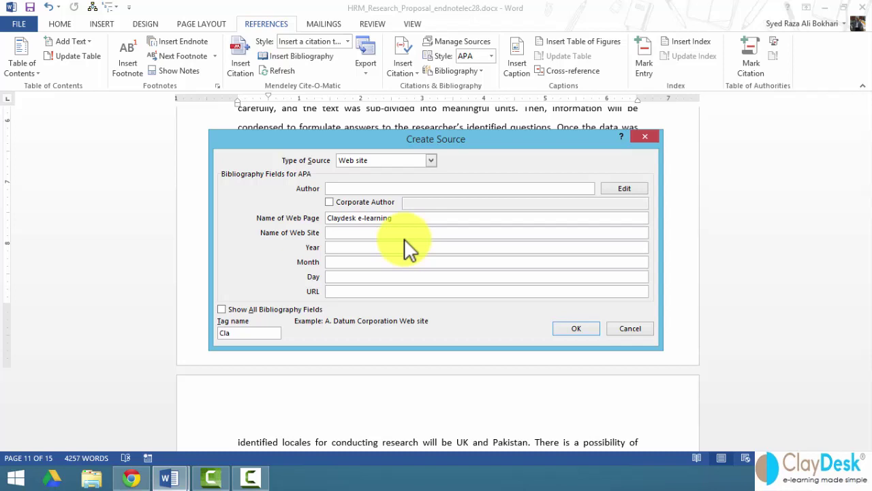
type("ClayDeks")
key("BackSpace")
key("BackSpace")
type("sk")
key("Tab")
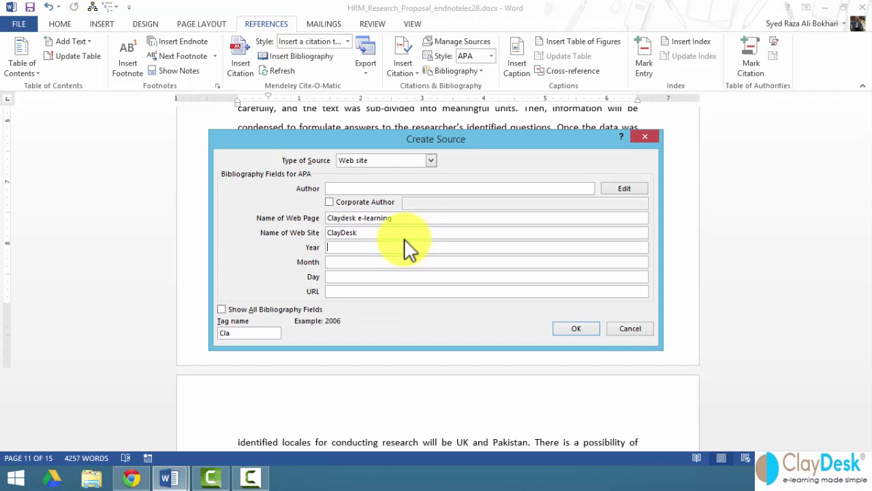
type("2014")
key("Tab")
type("November")
key("Tab")
type("Monday")
key("Tab")
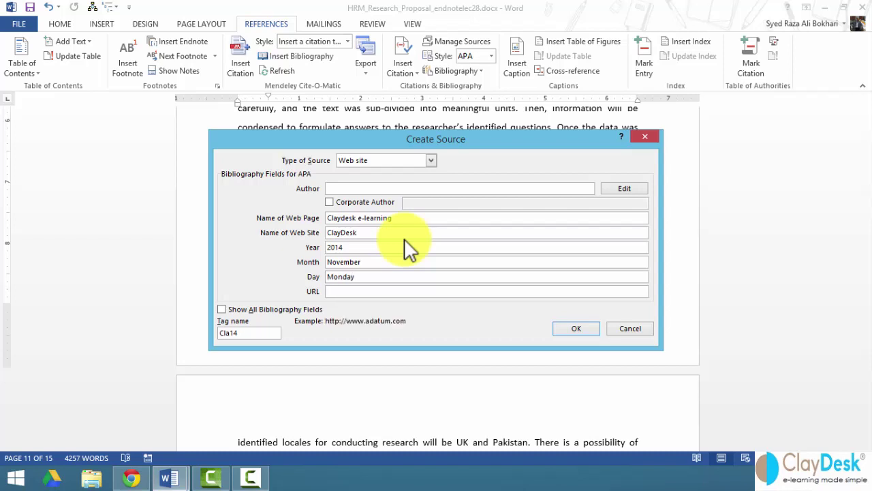
type("http://www.claydesk.com")
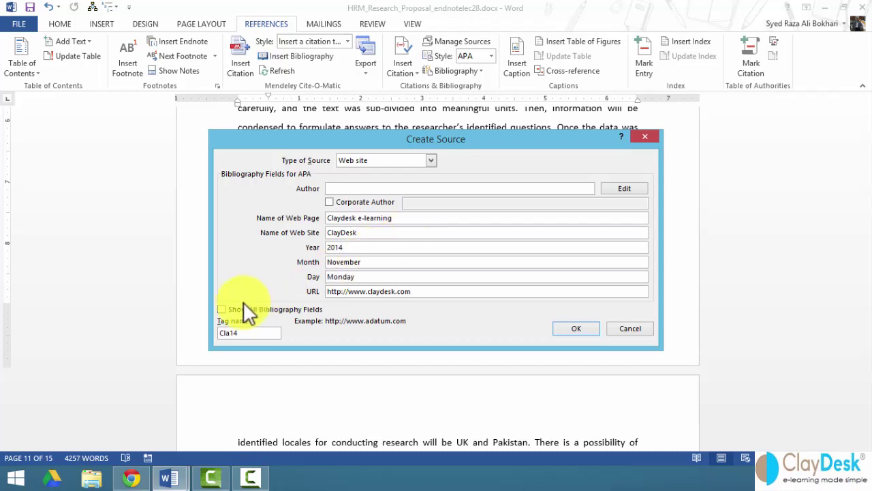
Step: Show all bibliography fields of the source and fill in the author's last and first name, separated by a comma
left_click(222, 309)
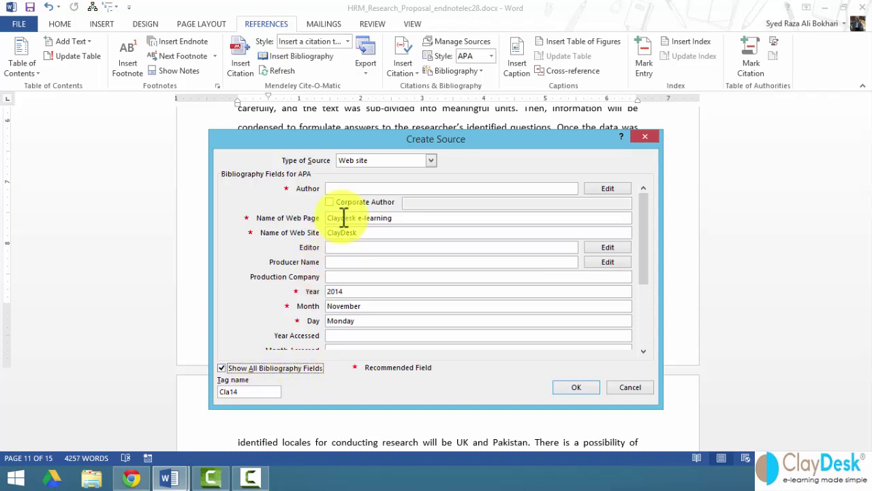
left_click(346, 189)
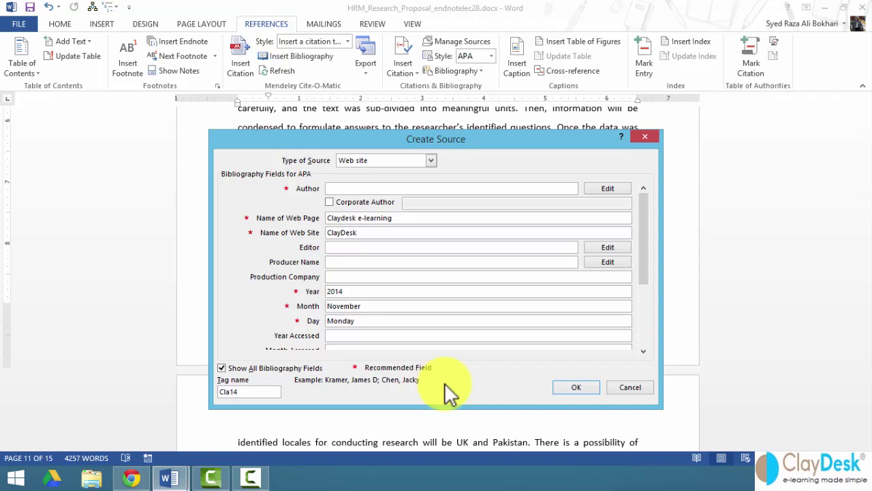
type("Raza, Syed")
left_click(339, 276)
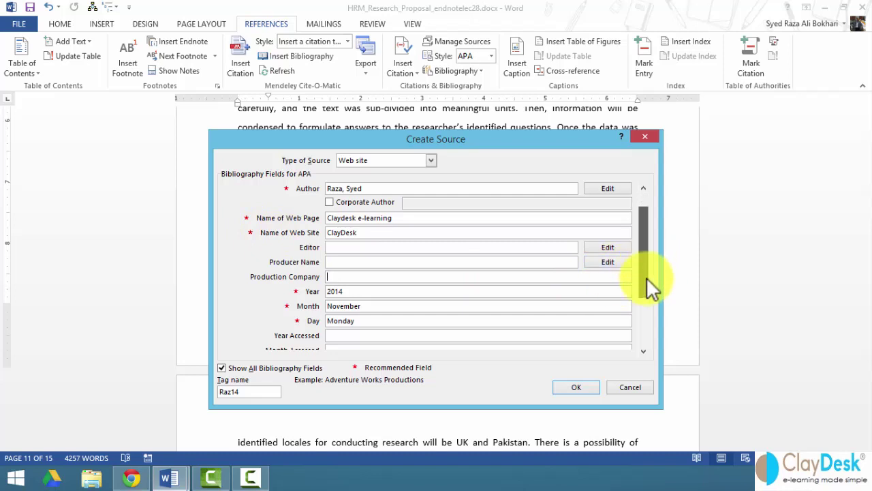
Step: Set the web site source's Year Accessed to 2014
left_click_drag(646, 277, 646, 297)
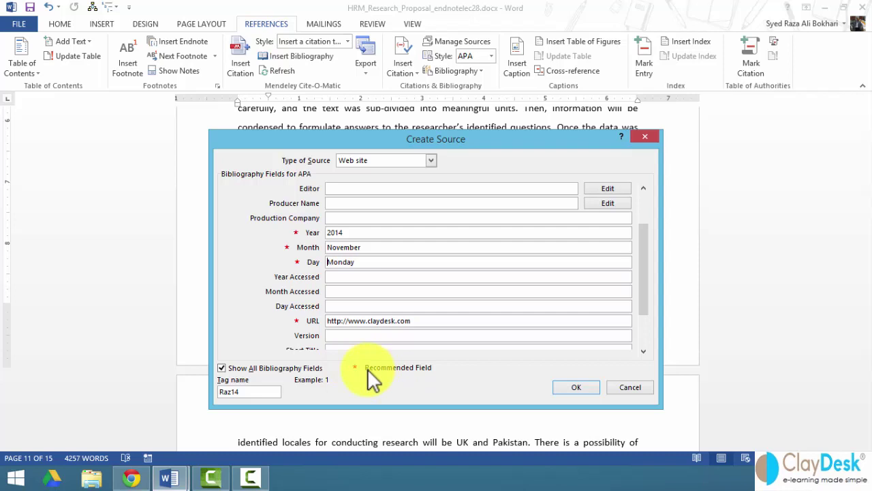
left_click_drag(641, 292, 647, 341)
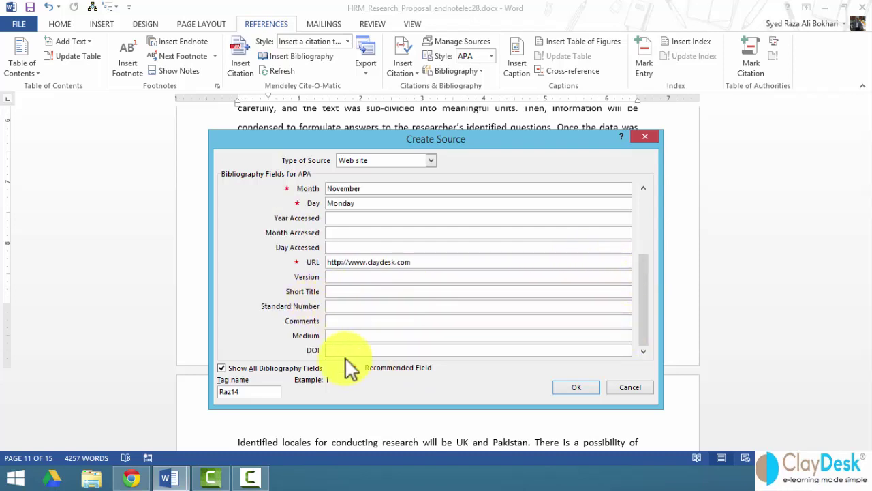
left_click(337, 216)
type("2014")
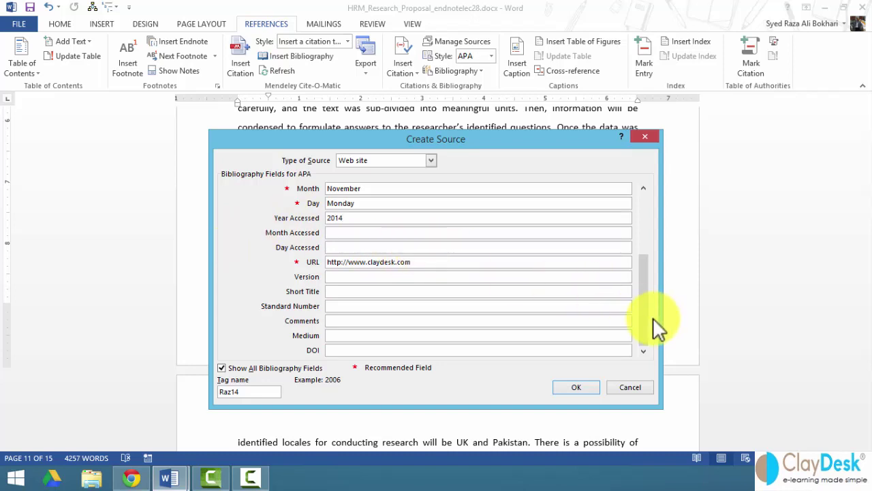
Step: Review the source's fields and tag name, and save the source to insert its citation at the end of the paragraph
left_click_drag(645, 320, 636, 266)
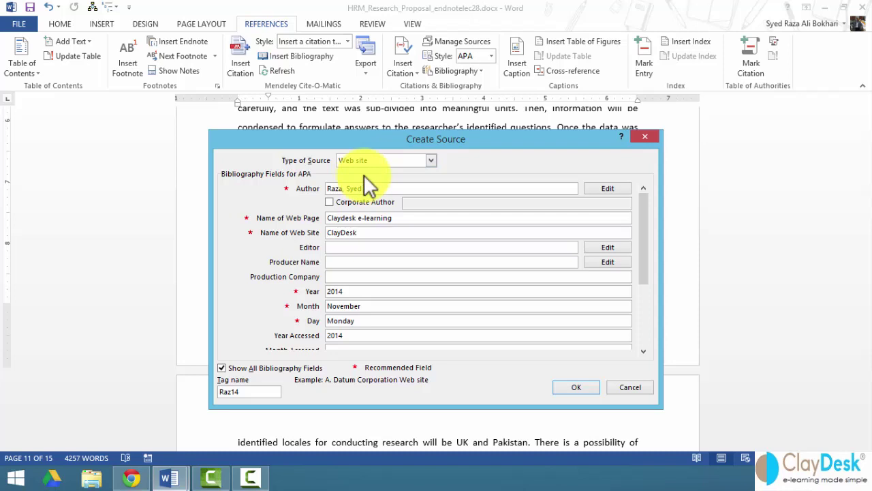
left_click(235, 391)
double_click(203, 397)
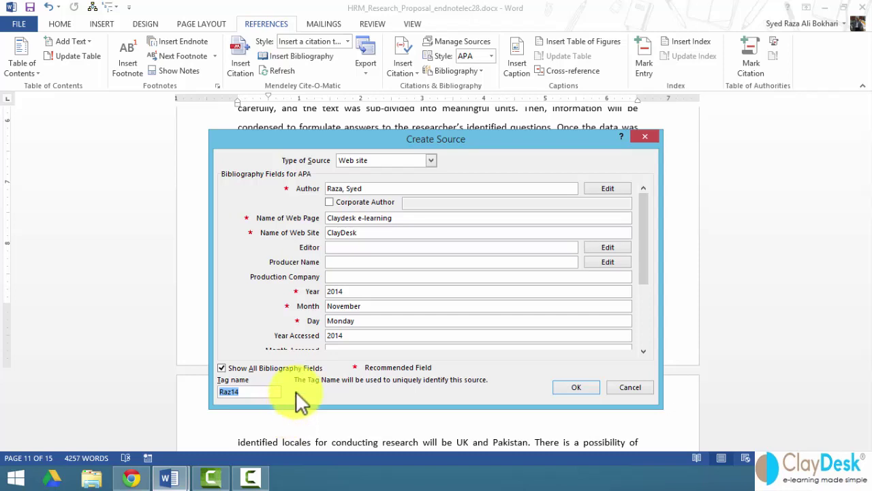
left_click(586, 387)
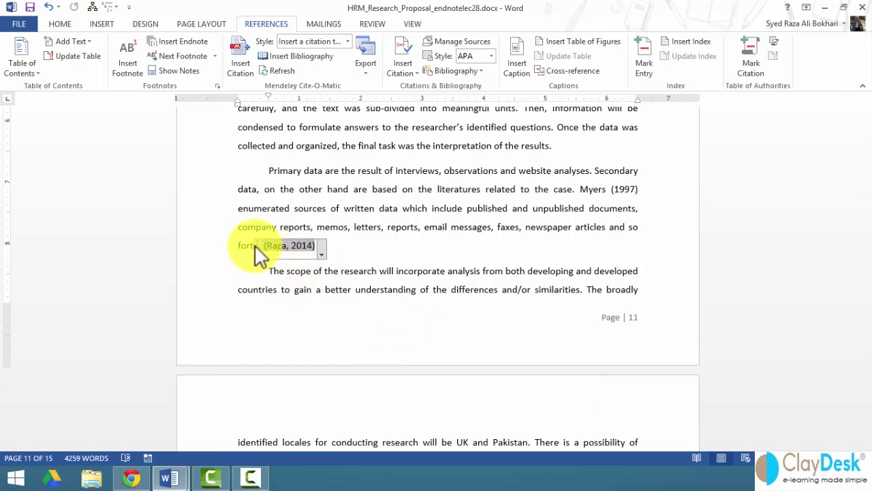
left_click(334, 251)
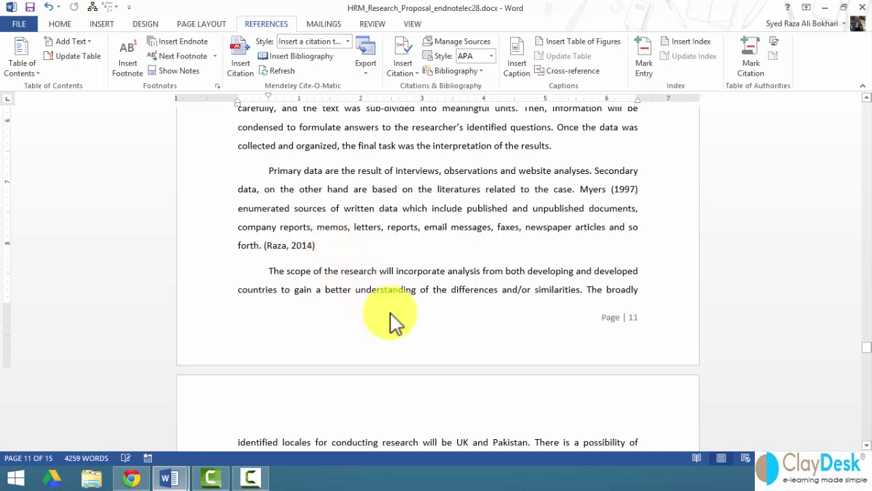
Step: Start a new Journal Article source for a citation after "adapts and reacts to the environment." near the top of page 11
scroll(391, 315, "down", 1)
scroll(390, 312, "up", 15)
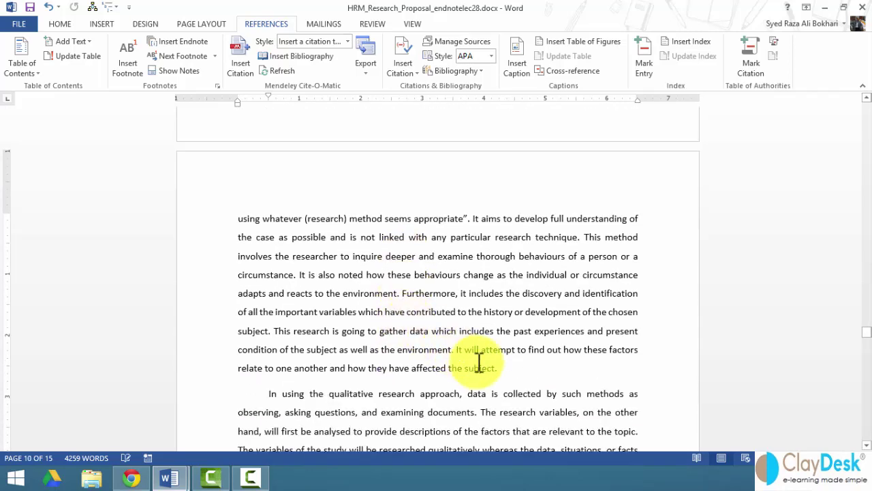
left_click(400, 293)
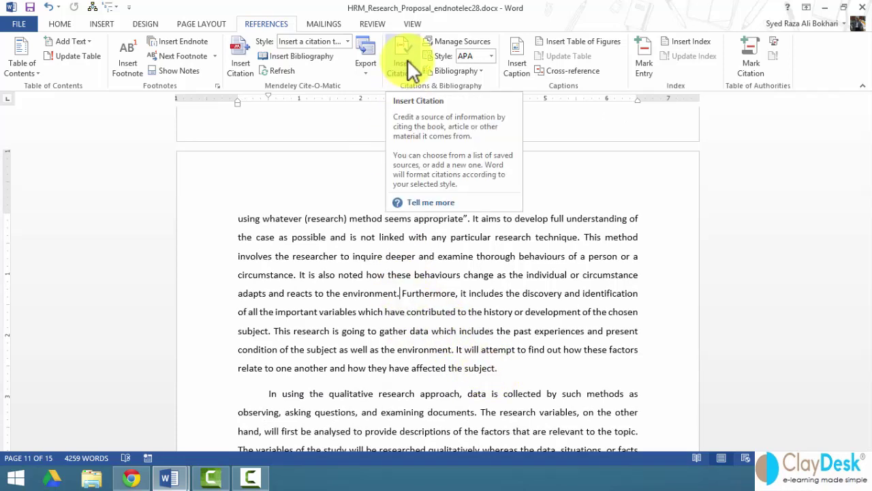
left_click(407, 61)
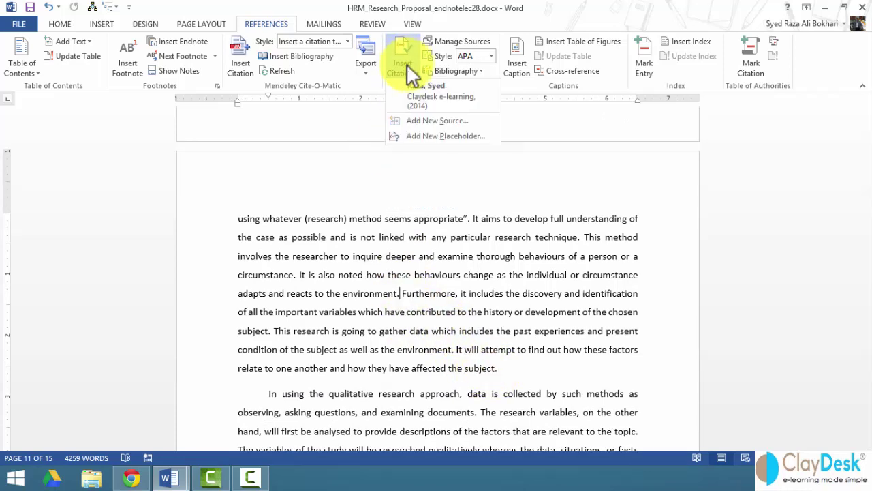
left_click(422, 122)
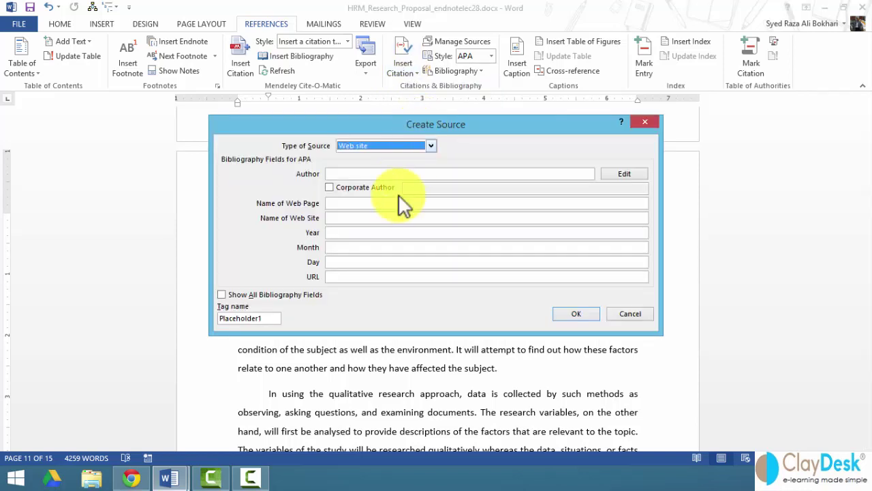
left_click(401, 146)
left_click(367, 170)
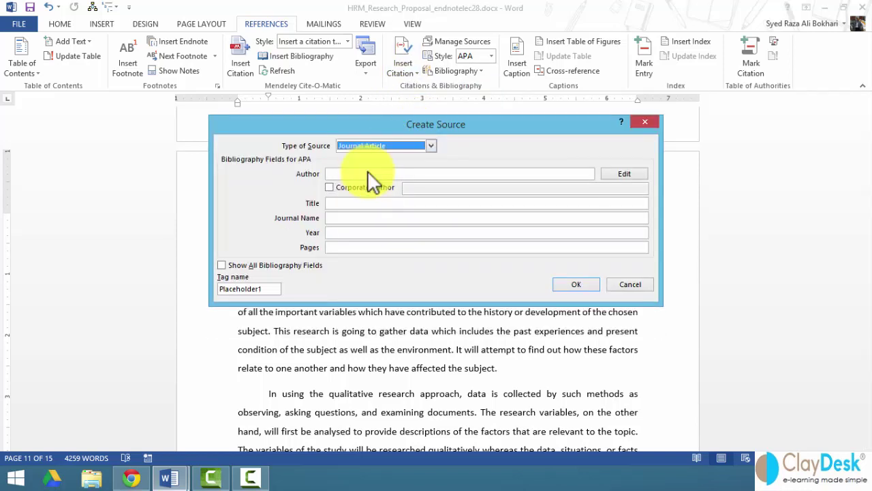
Step: Enter the author's name, the title "Management Sciences" and the journal name "Management Journal" for the new source
left_click(346, 174)
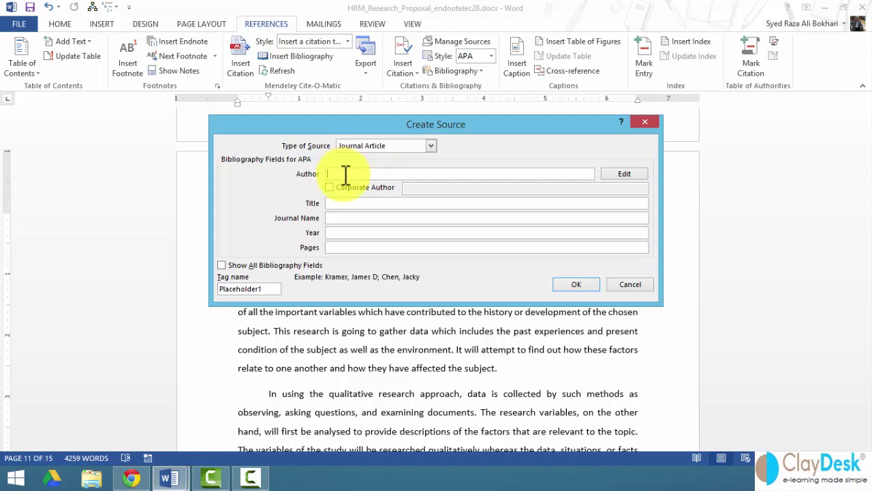
type("John")
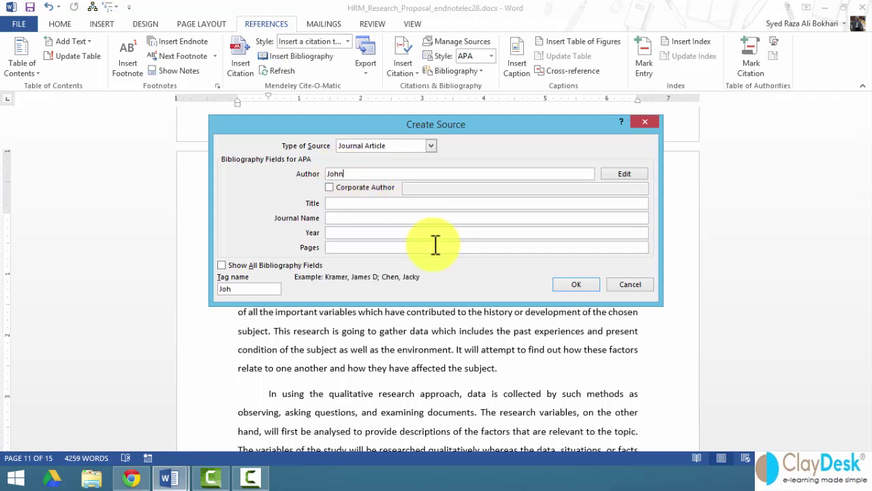
type(", Collins")
left_click(362, 203)
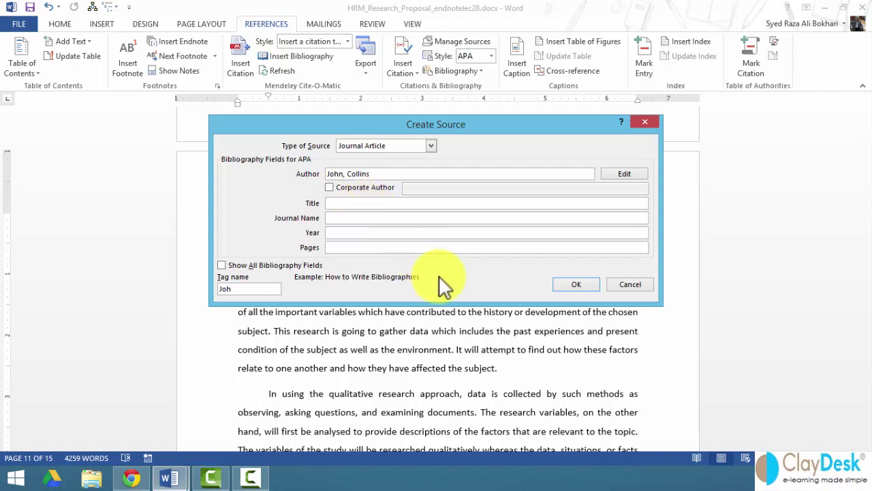
type("Management Sciences")
left_click(364, 217)
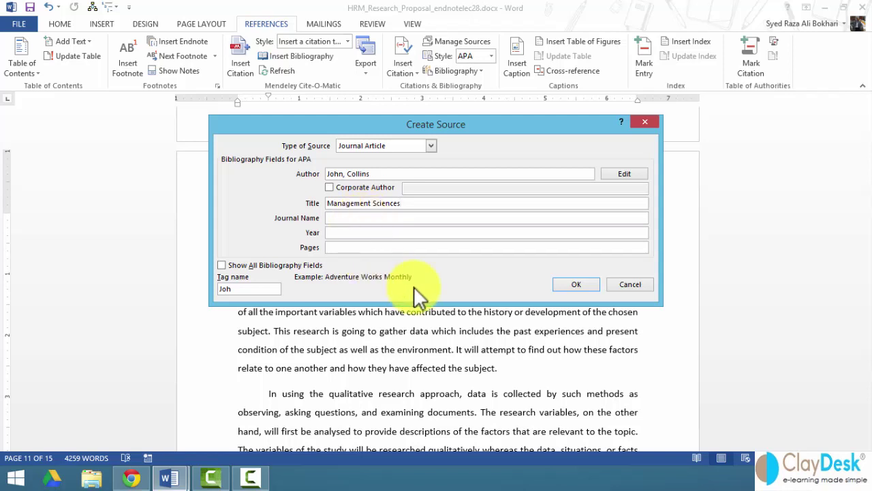
type("Management Journal")
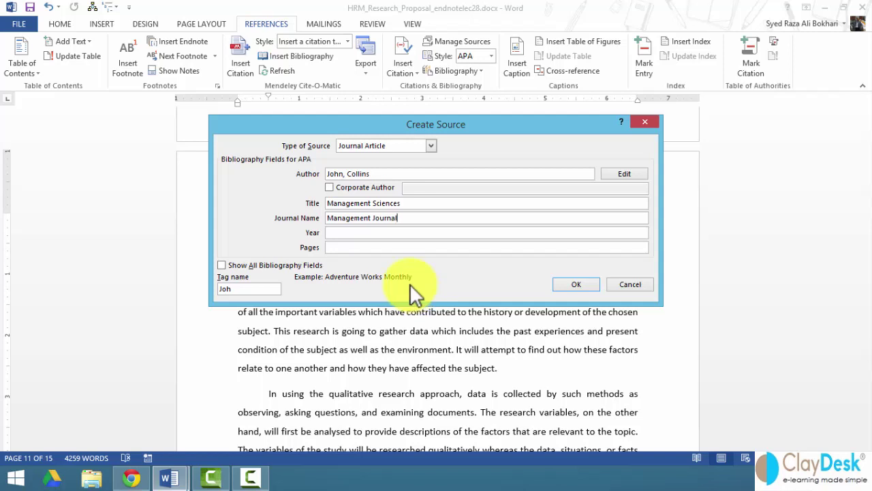
Step: Set the journal article's year to 2014 and its pages to 250
left_click(374, 233)
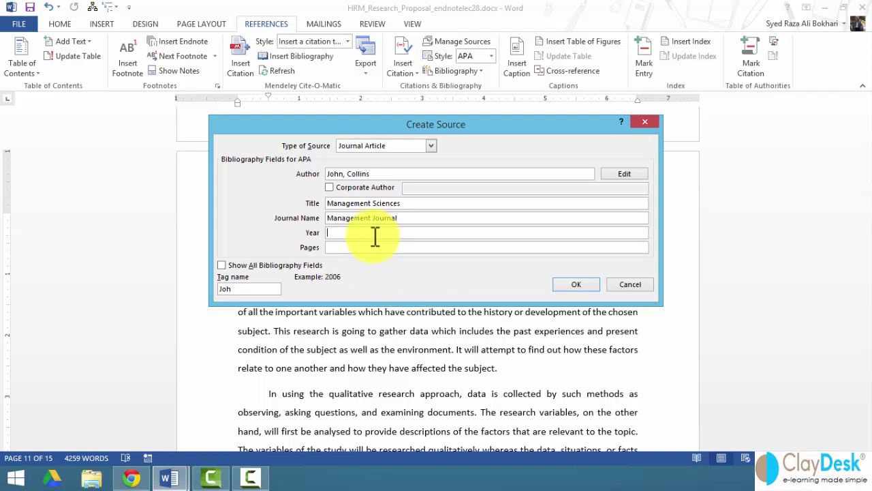
type("2")
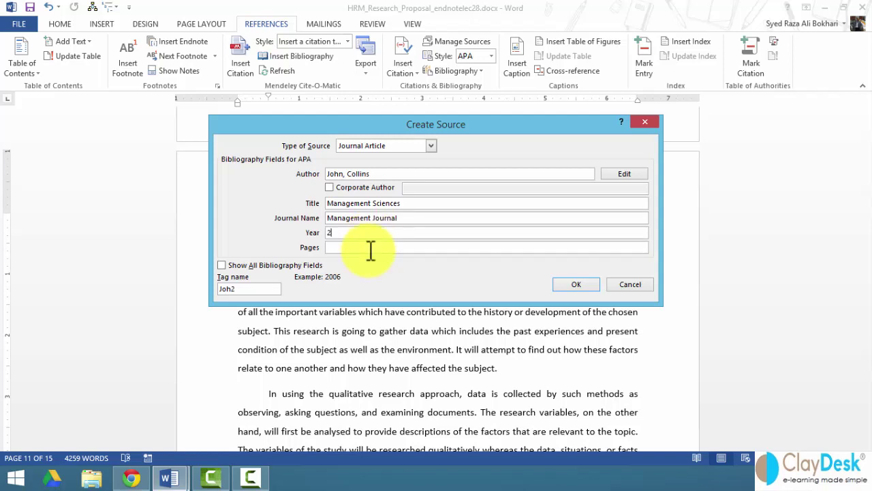
type("014")
left_click(370, 249)
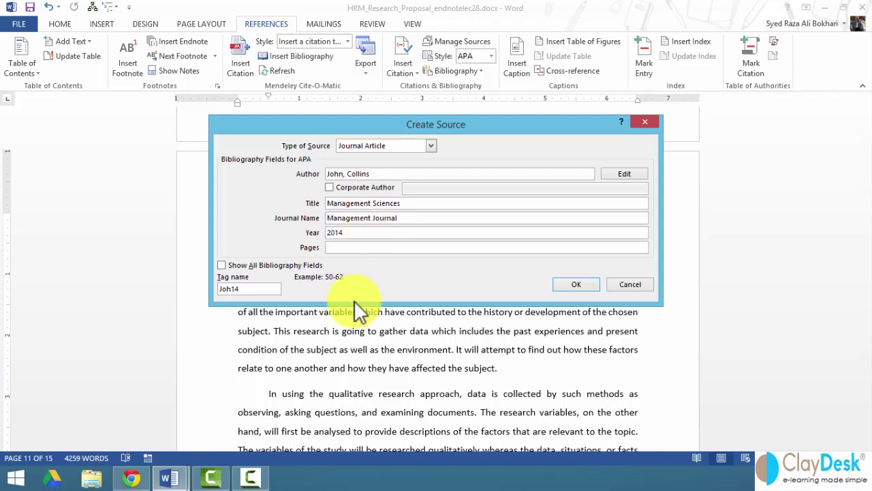
type("250")
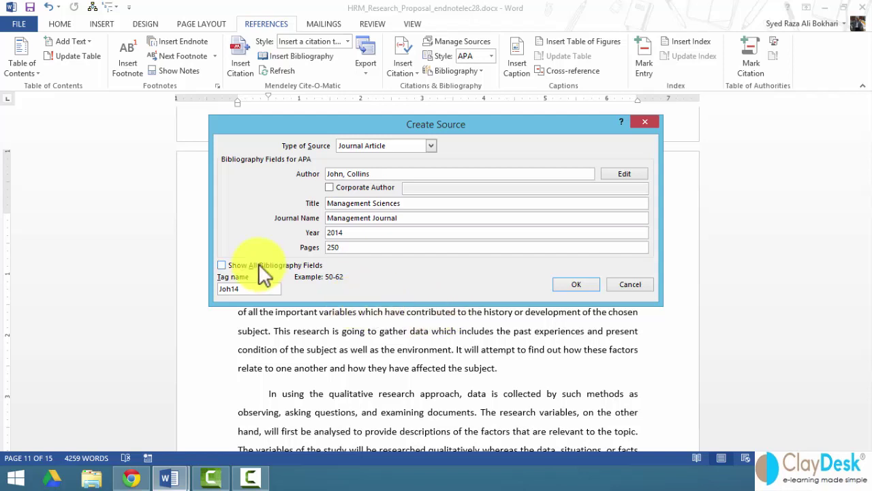
Step: Show all bibliography fields of the journal source and enter Sage as the publisher
left_click(244, 265)
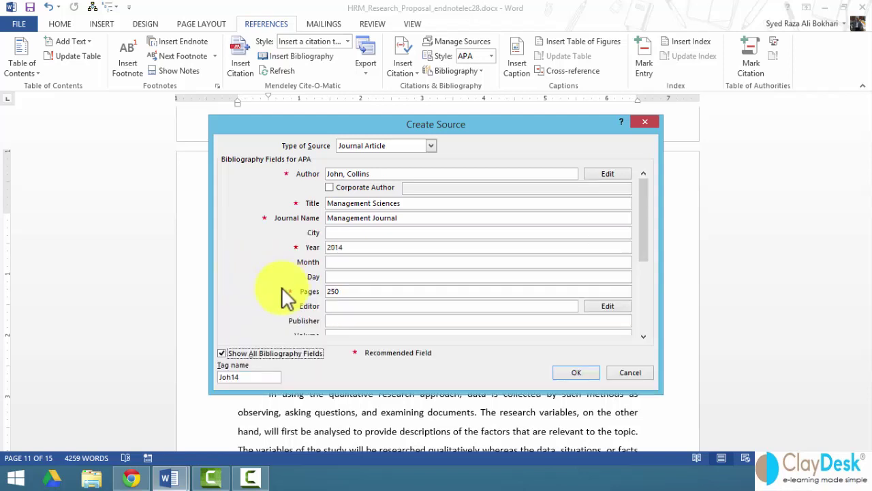
left_click(345, 321)
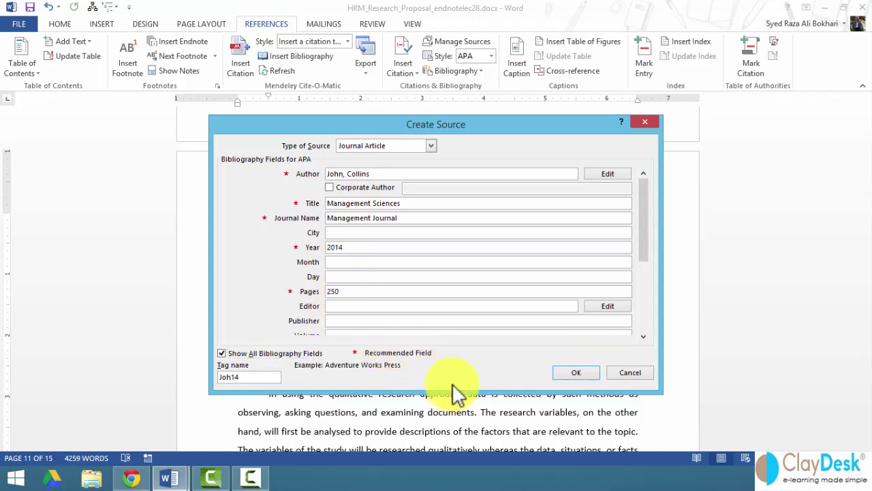
type("Sage")
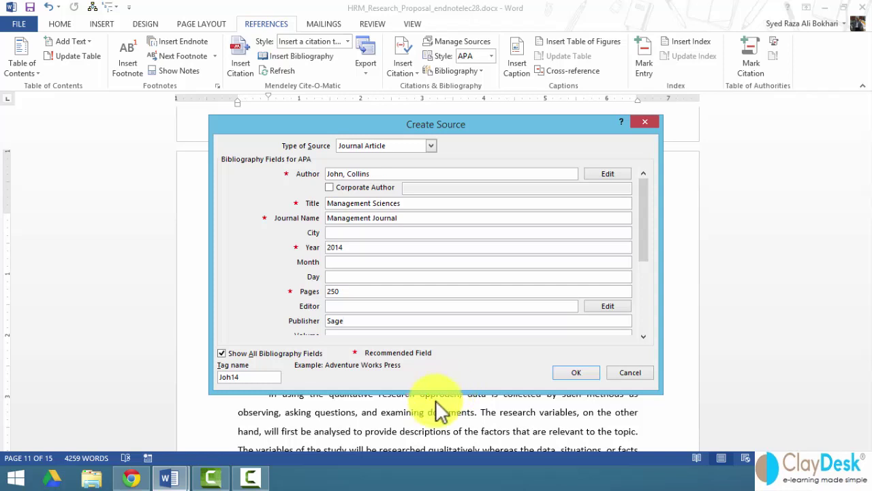
Step: Review the remaining source fields, set the month to November, and save the source to insert its citation
left_click_drag(643, 195, 627, 278)
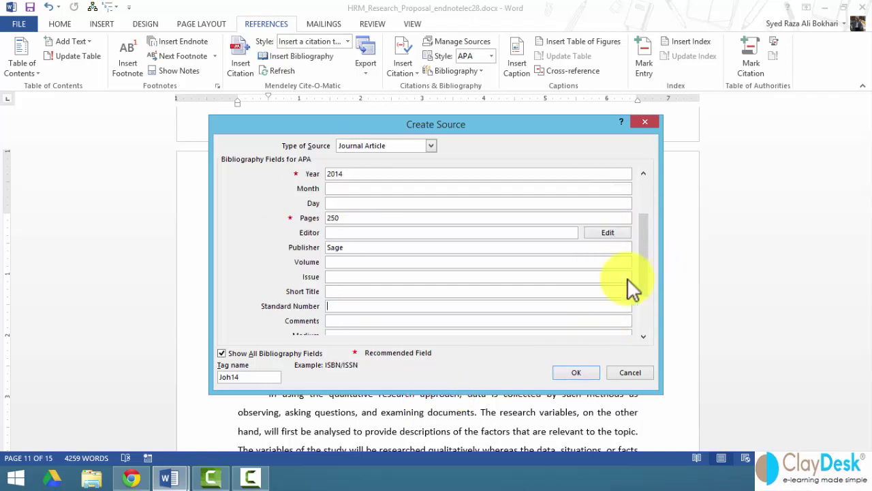
left_click(341, 304)
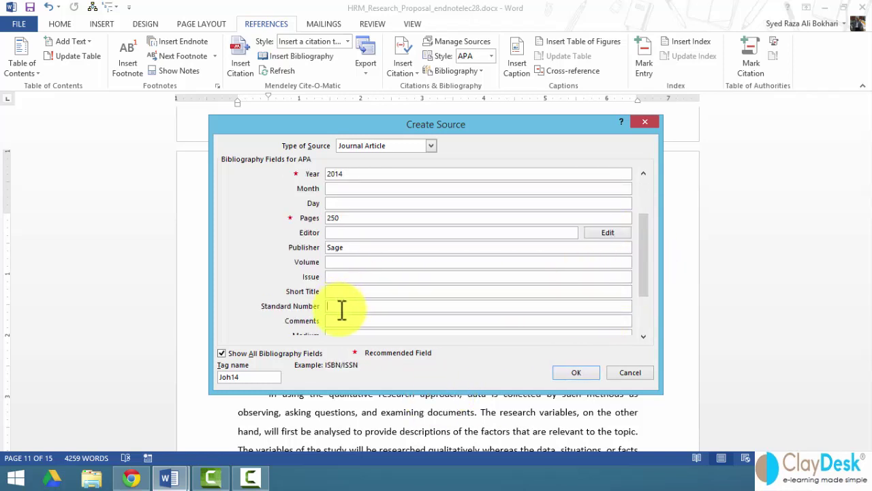
left_click_drag(643, 263, 620, 296)
left_click(357, 291)
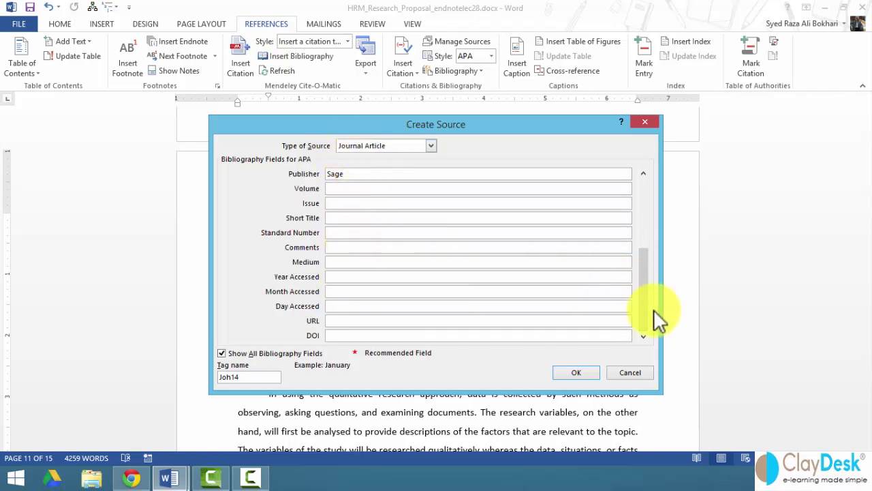
left_click_drag(644, 306, 645, 249)
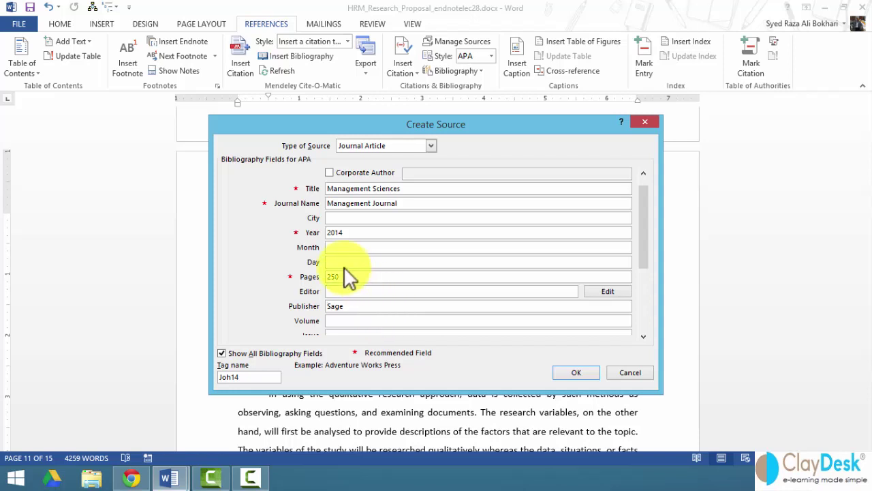
left_click(333, 248)
type("November")
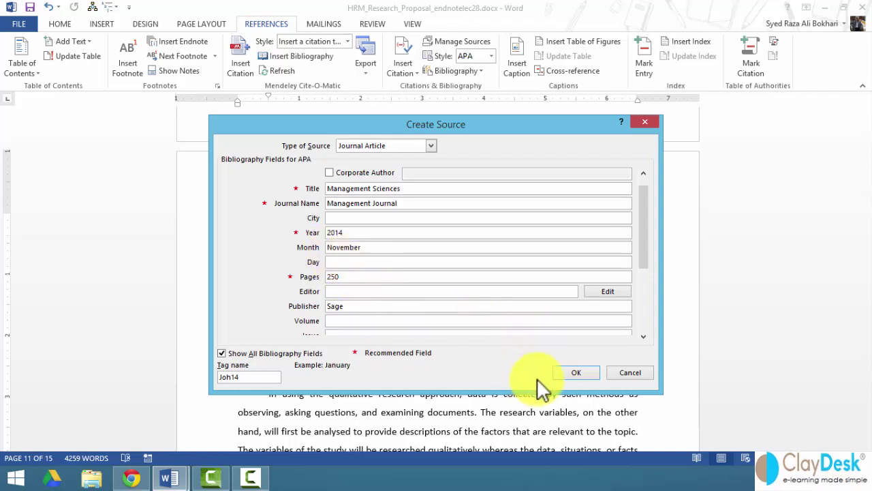
left_click(576, 373)
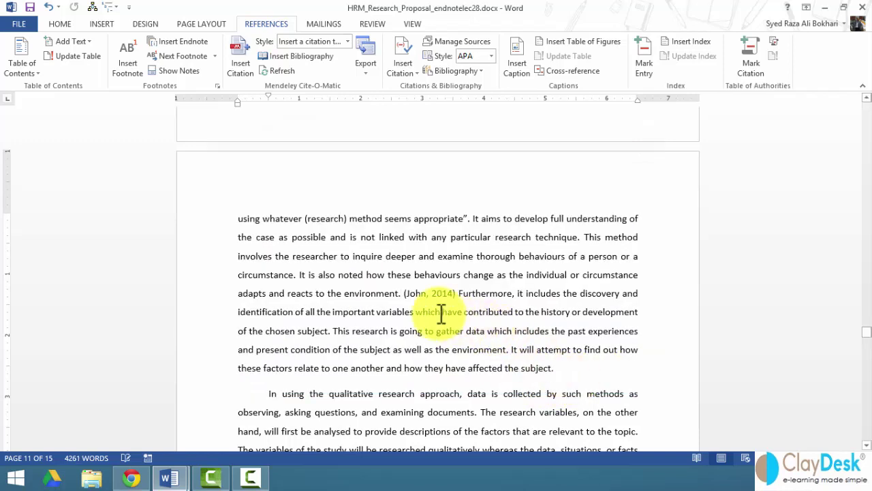
Step: Examine the citation inserted after "adapts and reacts to the environment." and the list of available bibliography styles
left_click(425, 294)
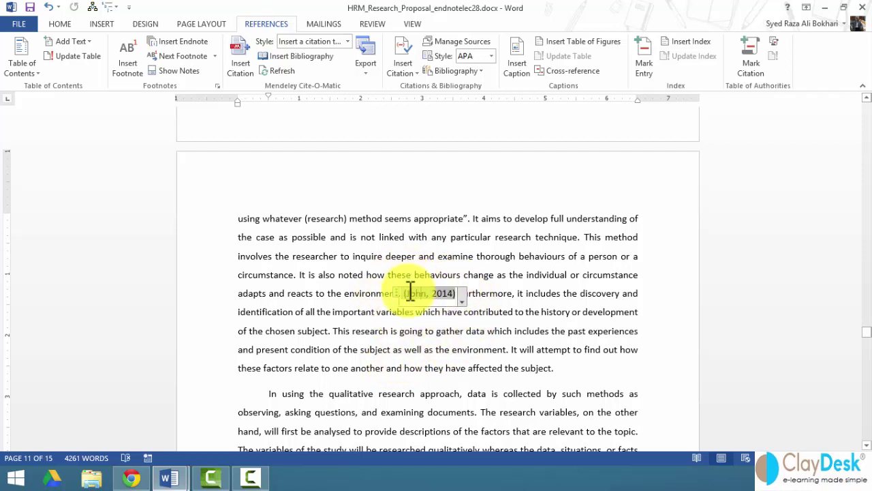
left_click(491, 58)
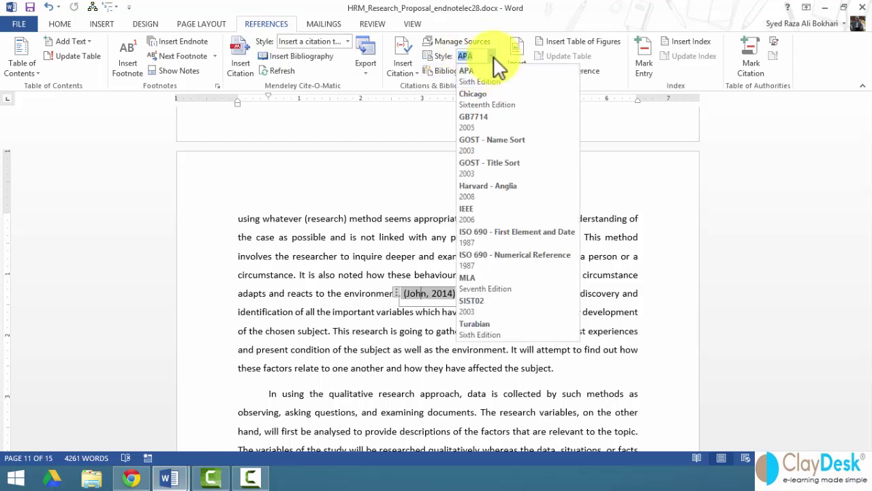
left_click(495, 68)
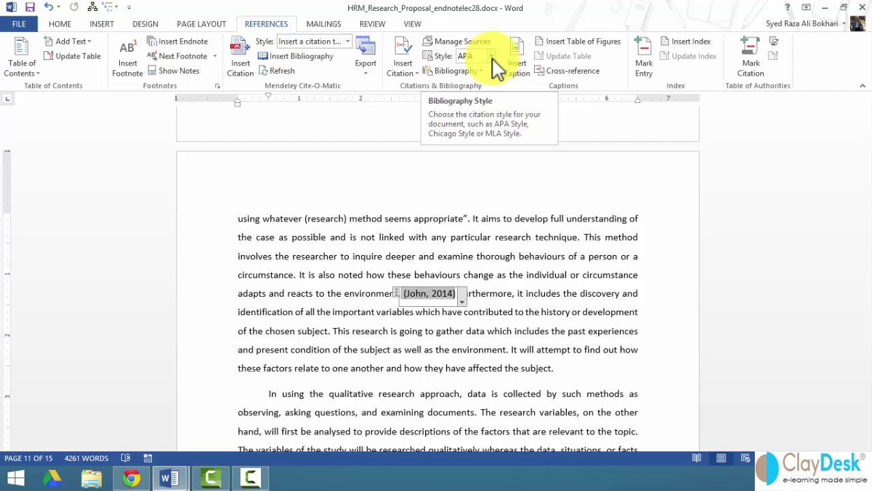
left_click(365, 269)
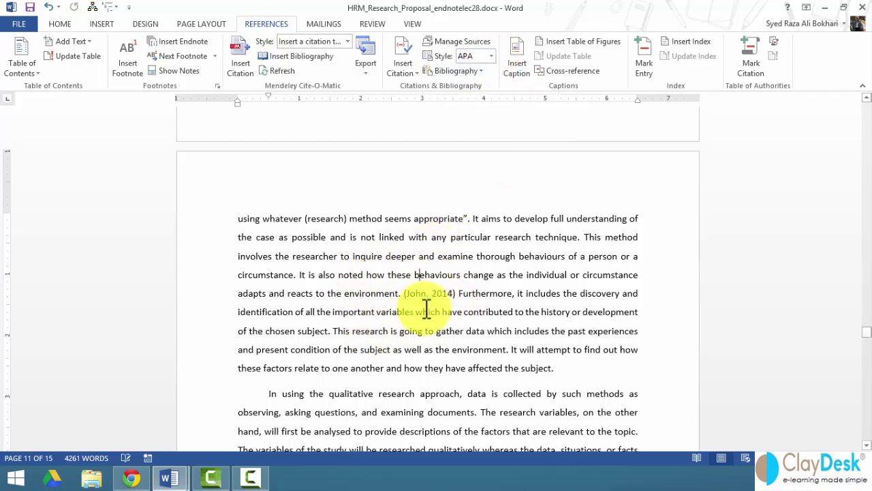
left_click(491, 56)
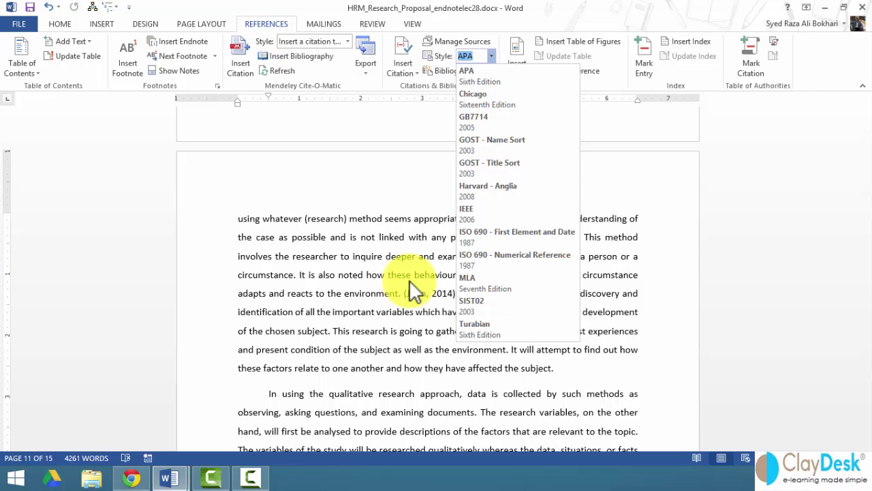
left_click(490, 55)
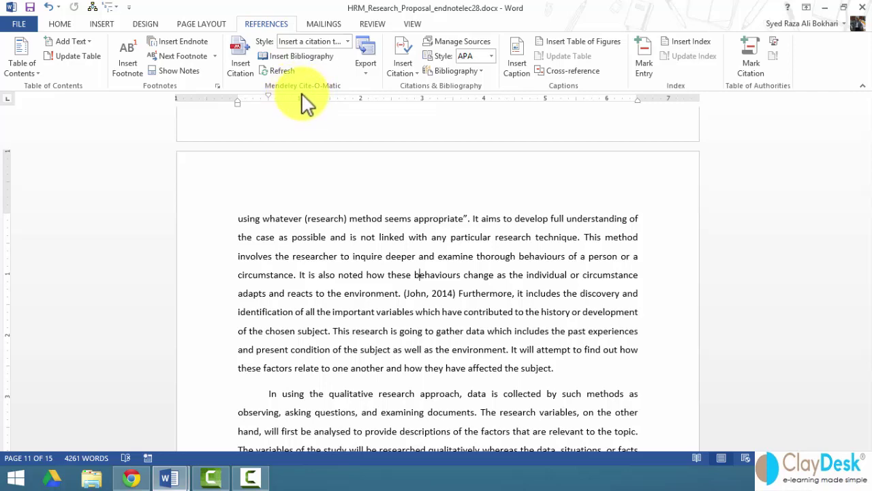
Step: Check the installed add-ins in the Word options, viewing the details of Mendeley-1.12.3.dotm
left_click(19, 25)
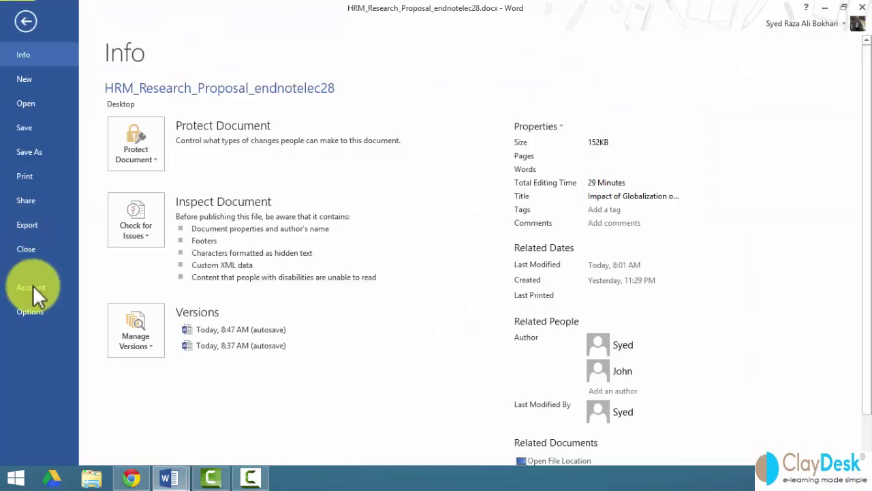
key("Escape")
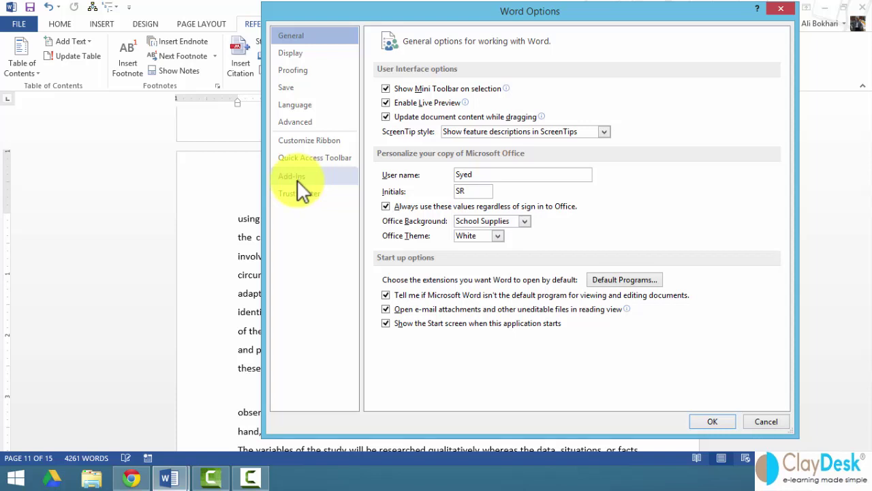
left_click(297, 177)
left_click(409, 147)
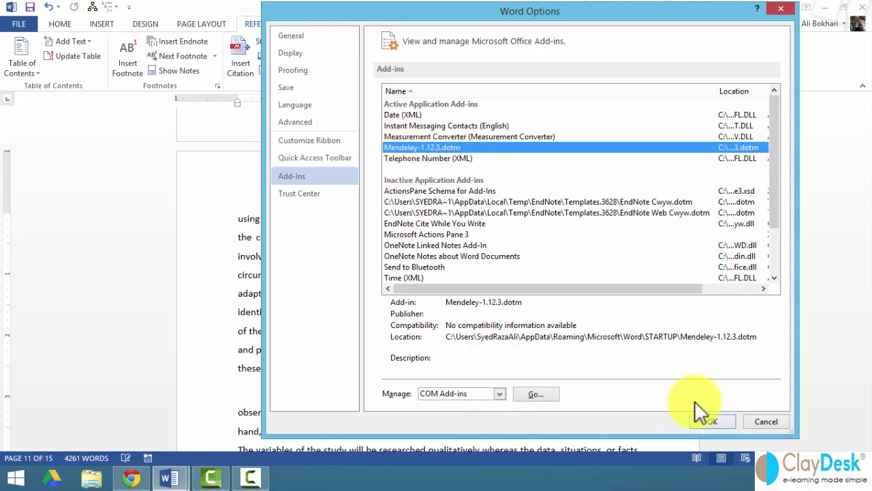
left_click(715, 421)
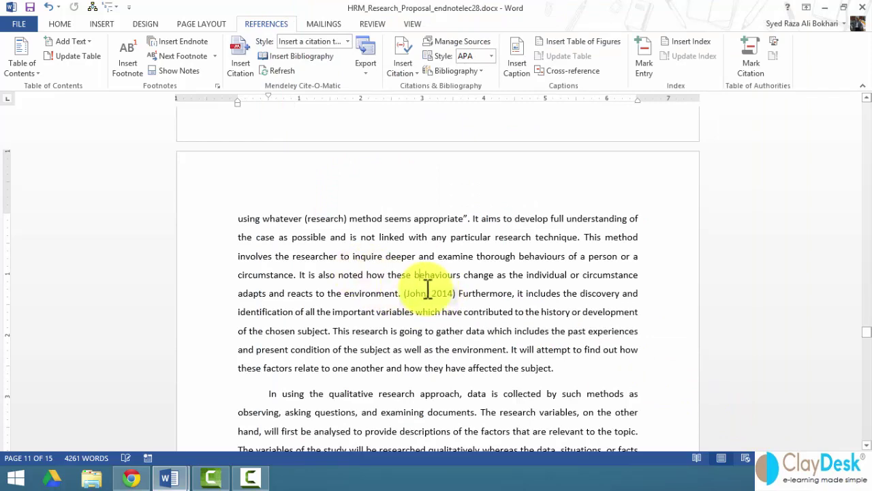
Step: Insert a built-in References bibliography in the blank space above the existing References heading on page 12
scroll(425, 290, "up", 5)
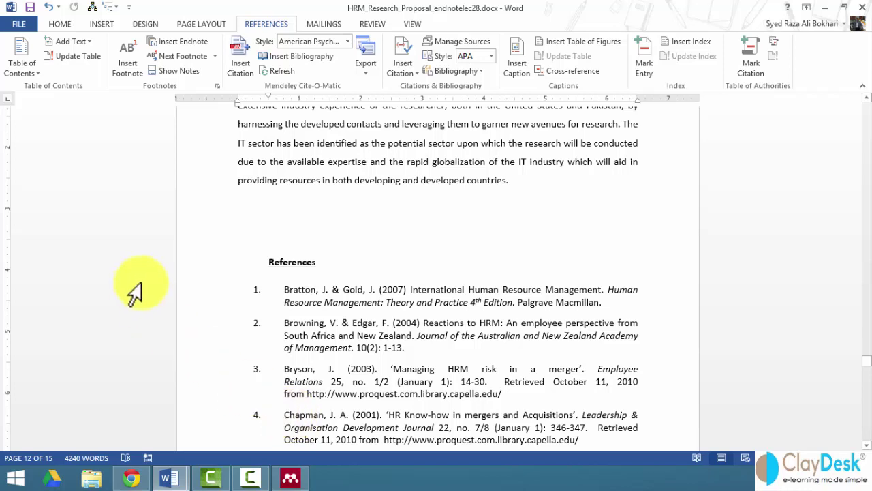
left_click(291, 238)
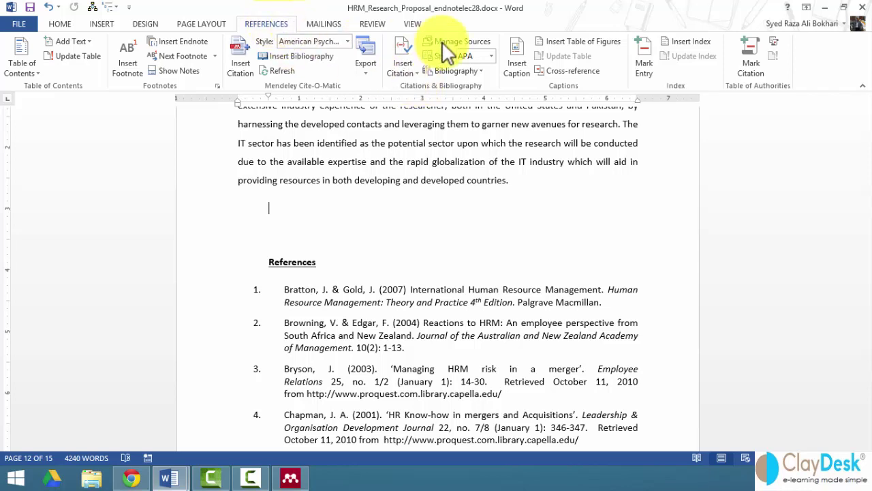
left_click(452, 69)
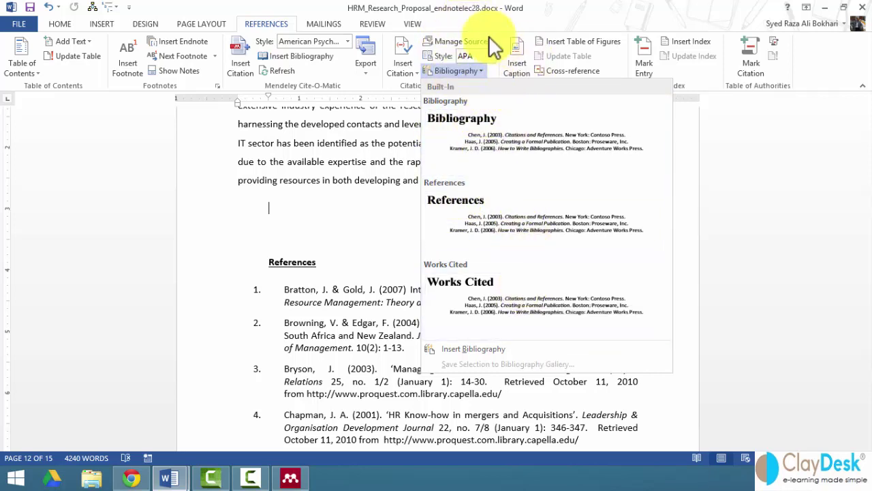
left_click(483, 223)
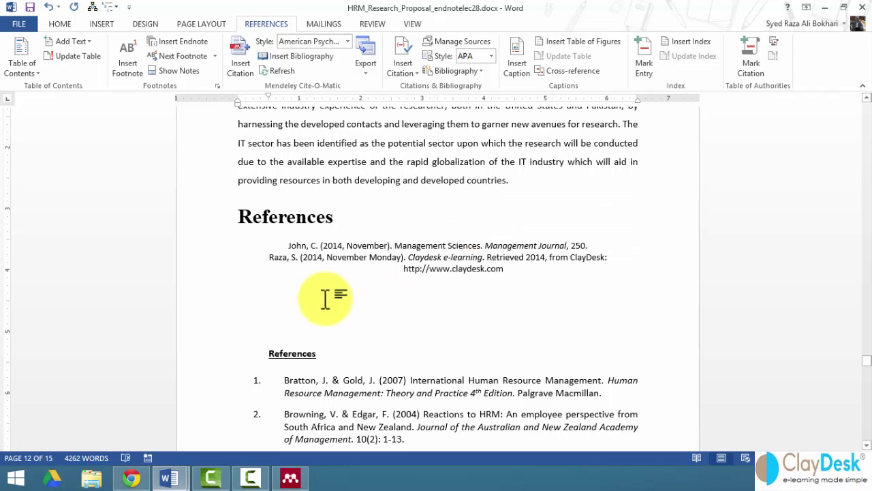
Step: Left-align the second entry of the inserted bibliography and justify its first entry
left_click(354, 257)
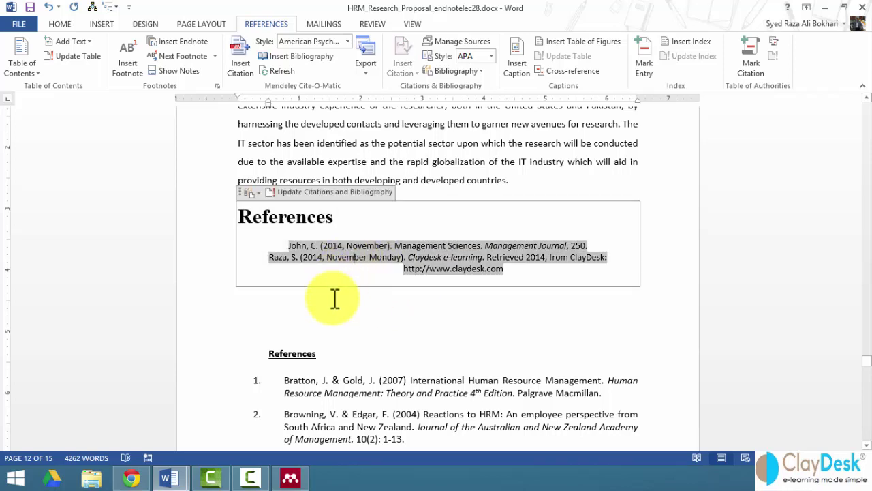
left_click(67, 21)
left_click(278, 65)
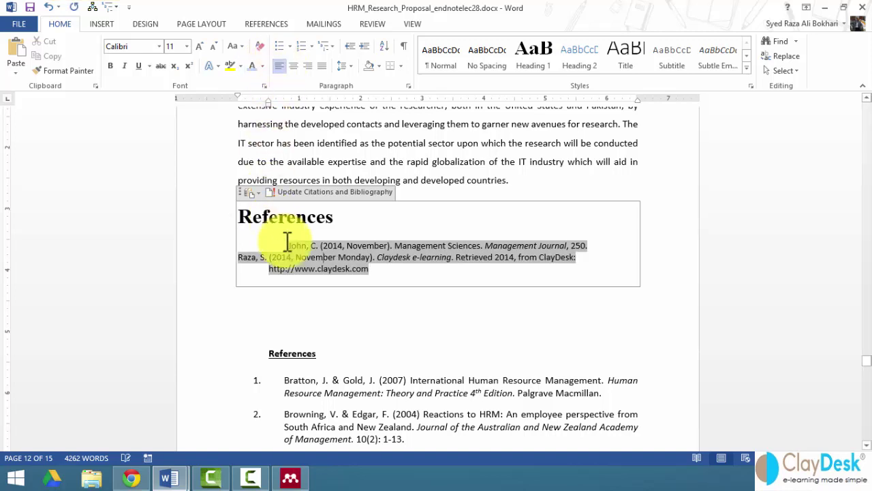
key("ctrl+j")
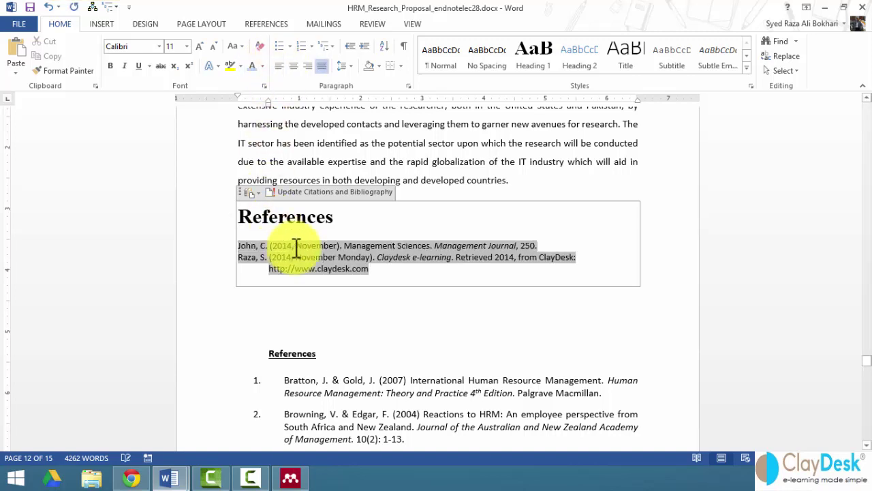
Step: Update the field that holds the entries of the inserted bibliography on page 12
left_click(366, 298)
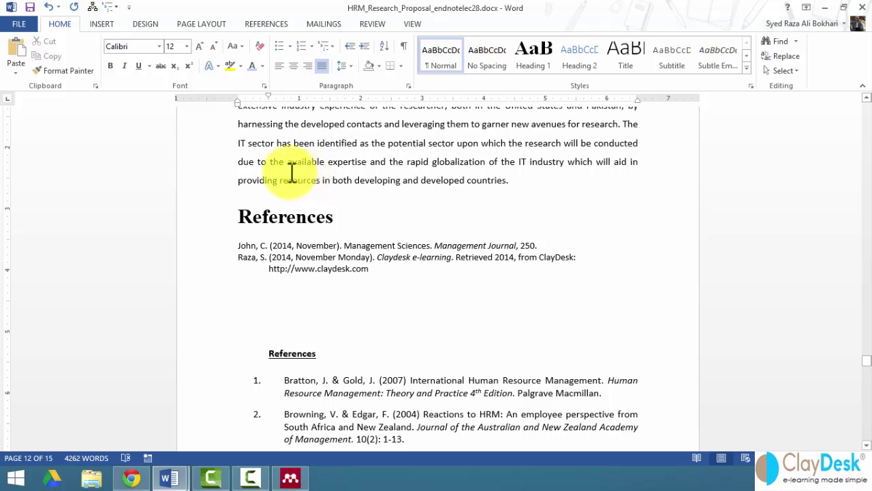
left_click(317, 250)
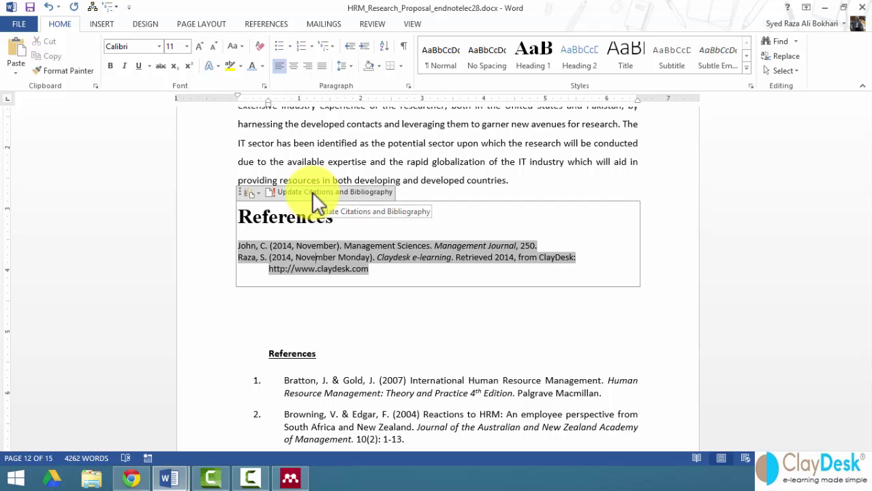
right_click(380, 222)
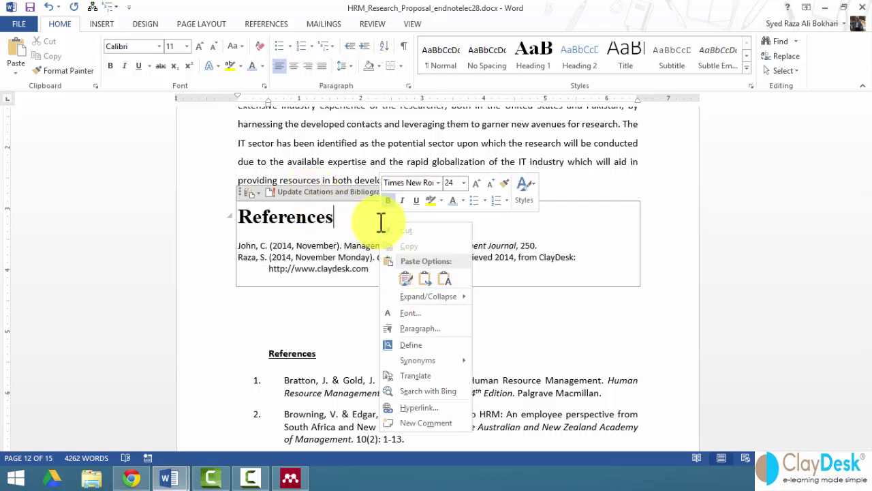
left_click(343, 257)
double_click(344, 257)
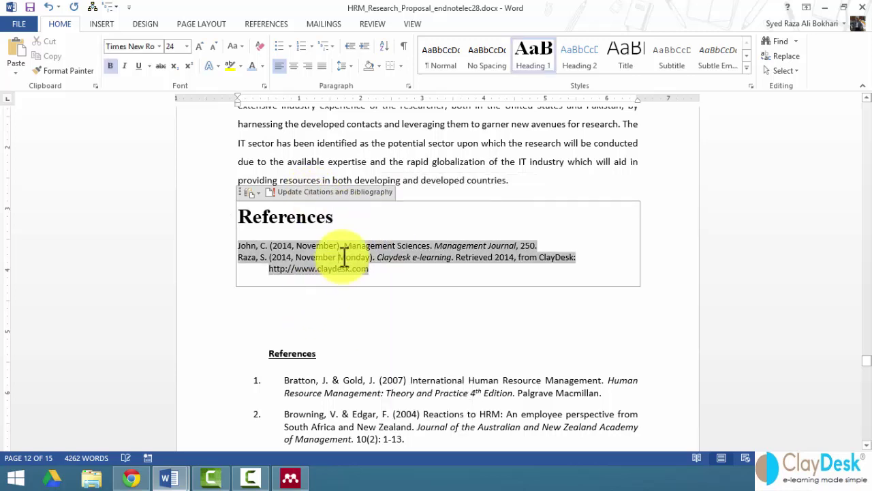
right_click(344, 257)
left_click(381, 330)
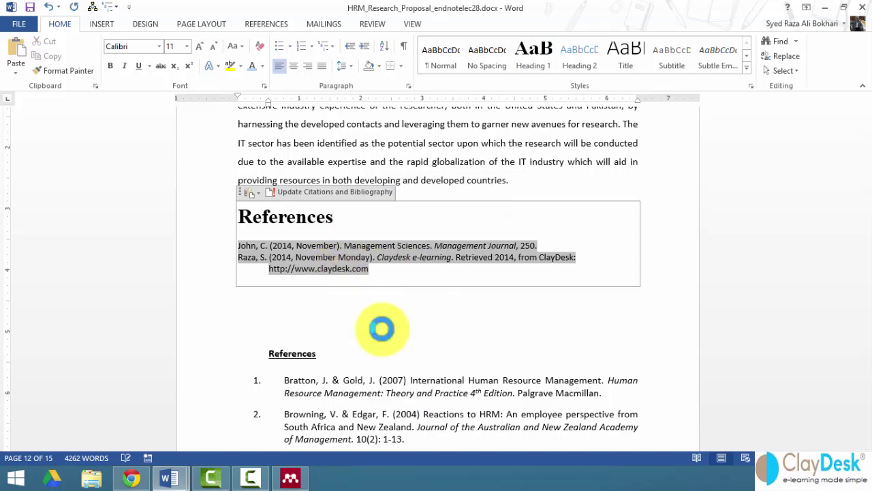
Step: Apply the style1 style to the whole inserted bibliography, including its heading, and make the References heading bold
left_click(224, 282)
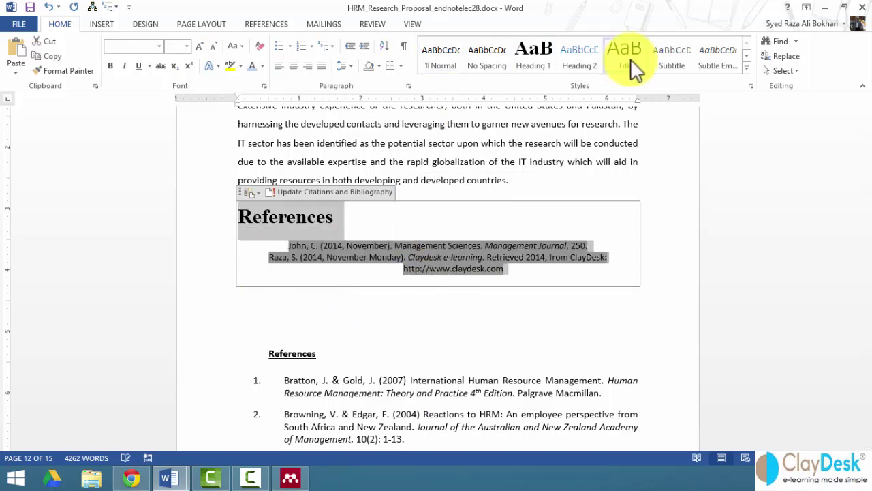
left_click(749, 85)
left_click(693, 242)
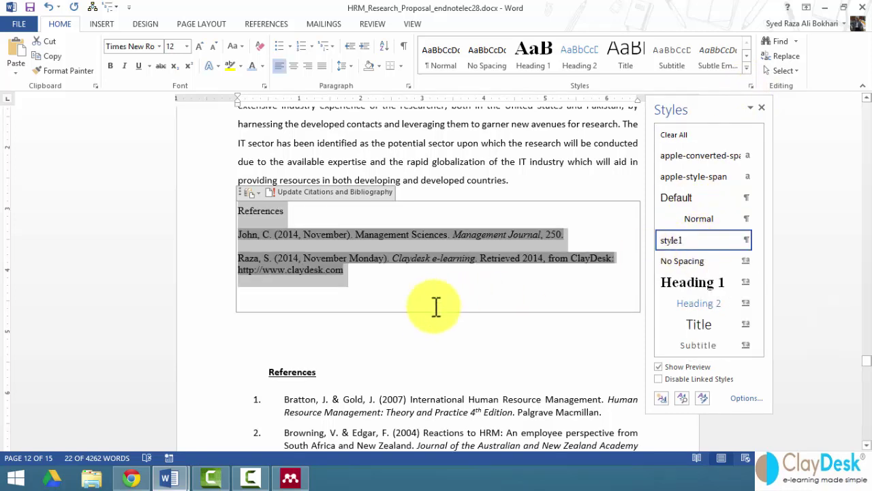
left_click(431, 334)
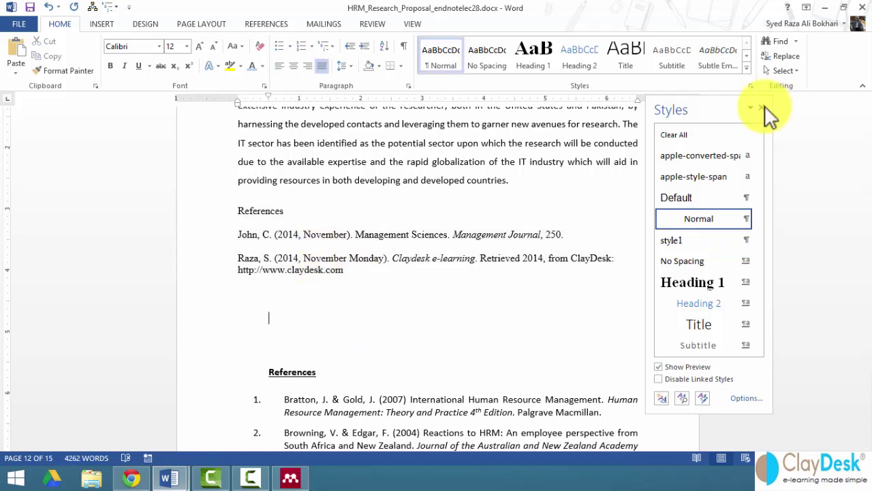
left_click(761, 107)
left_click(208, 212)
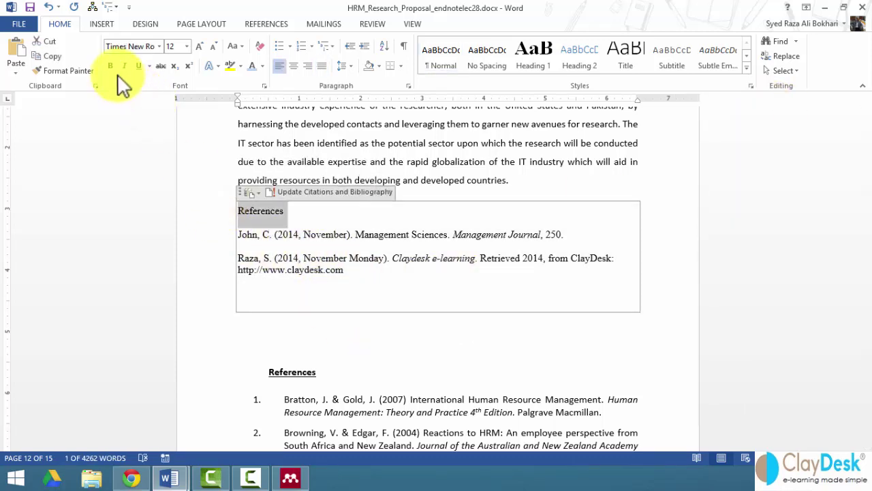
left_click(331, 312)
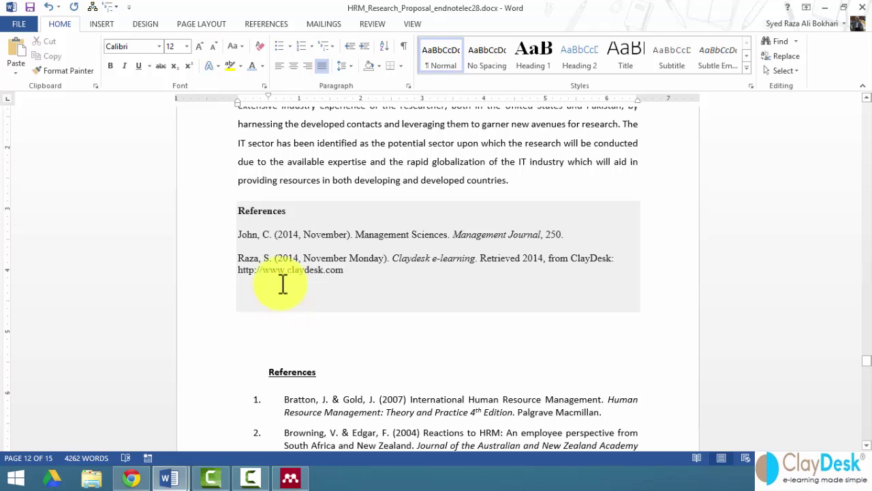
Step: Bring up the citation and bibliography commands for the document
left_click(262, 24)
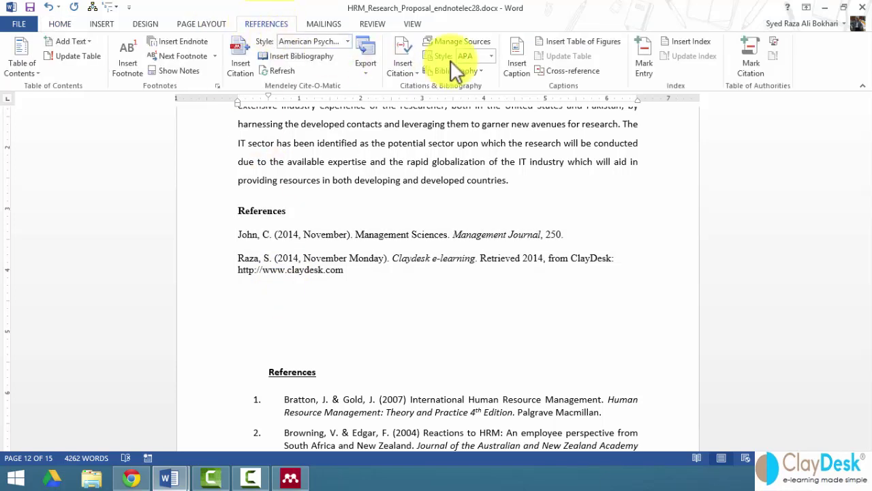